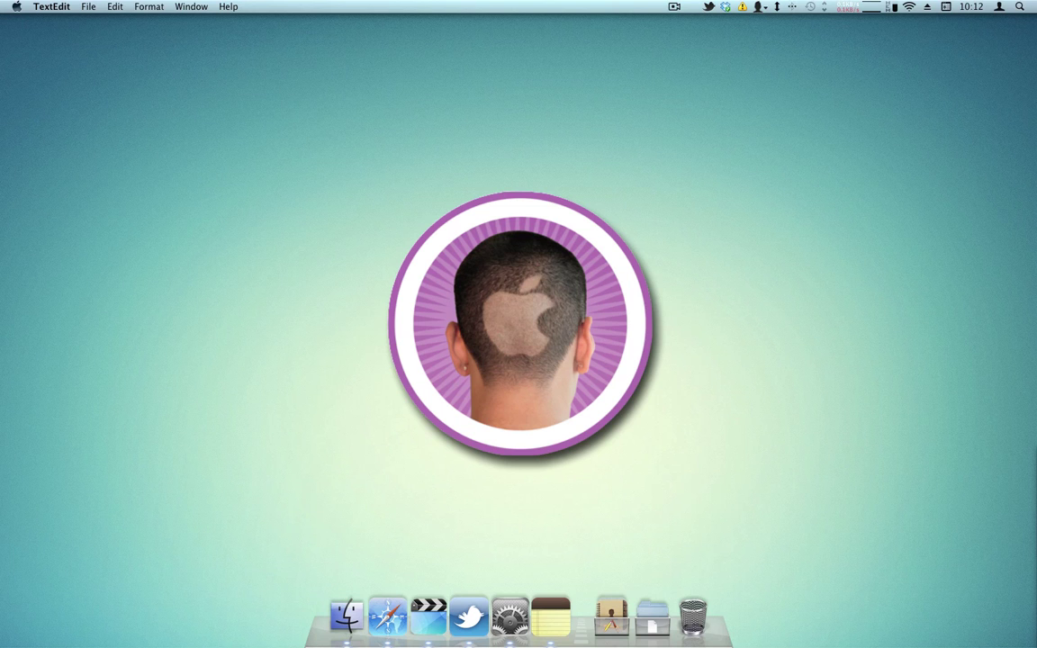
# - Switch to Safari to view the GeekTool download page, and close the browser window
pyautogui.click(387, 615)
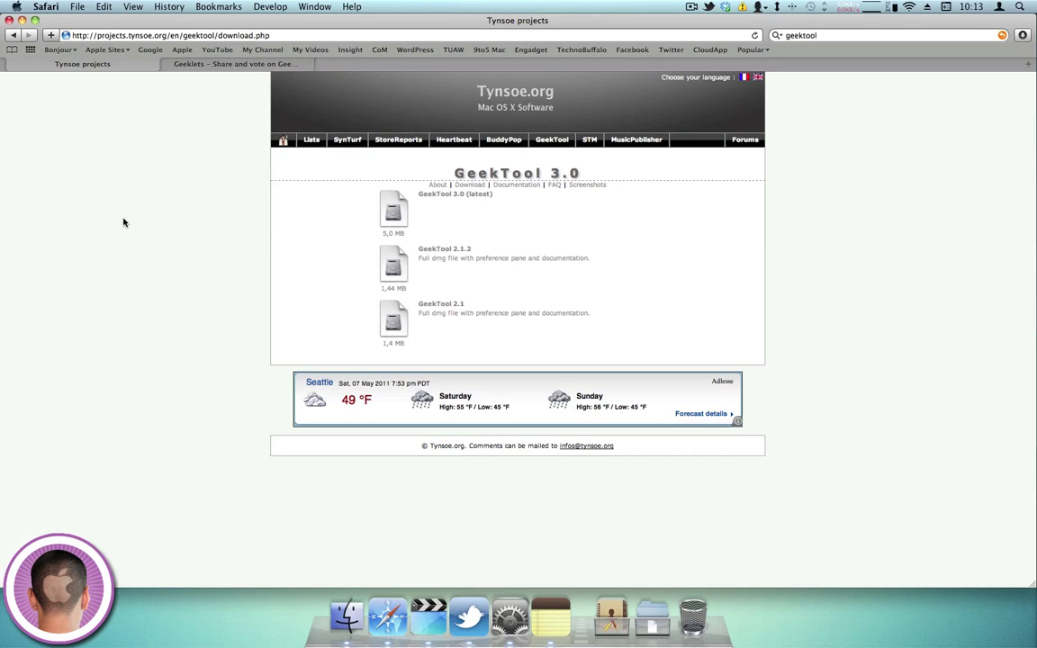
pyautogui.press('super+w')
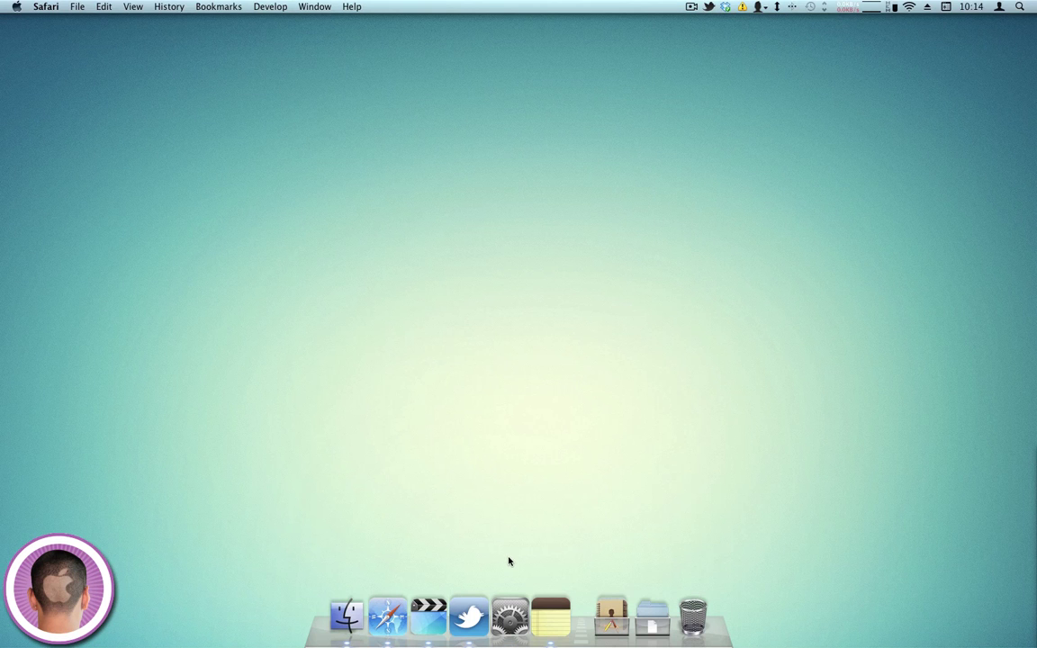
# - Open the GeekTool pane in System Preferences and position its window beside the geeklet Properties panel
pyautogui.click(518, 641)
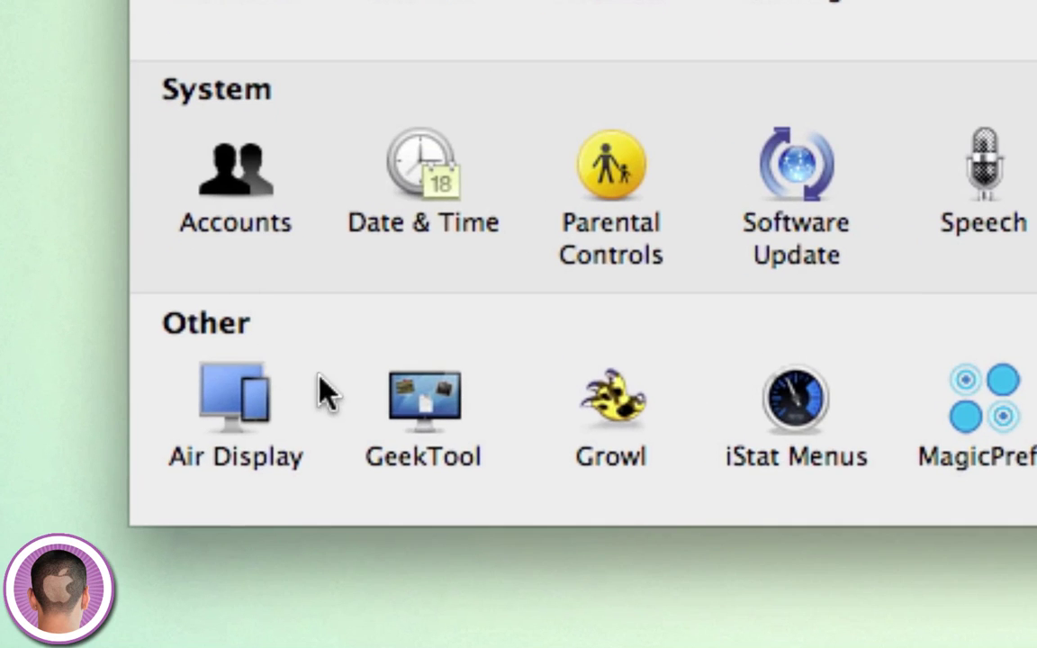
pyautogui.click(436, 423)
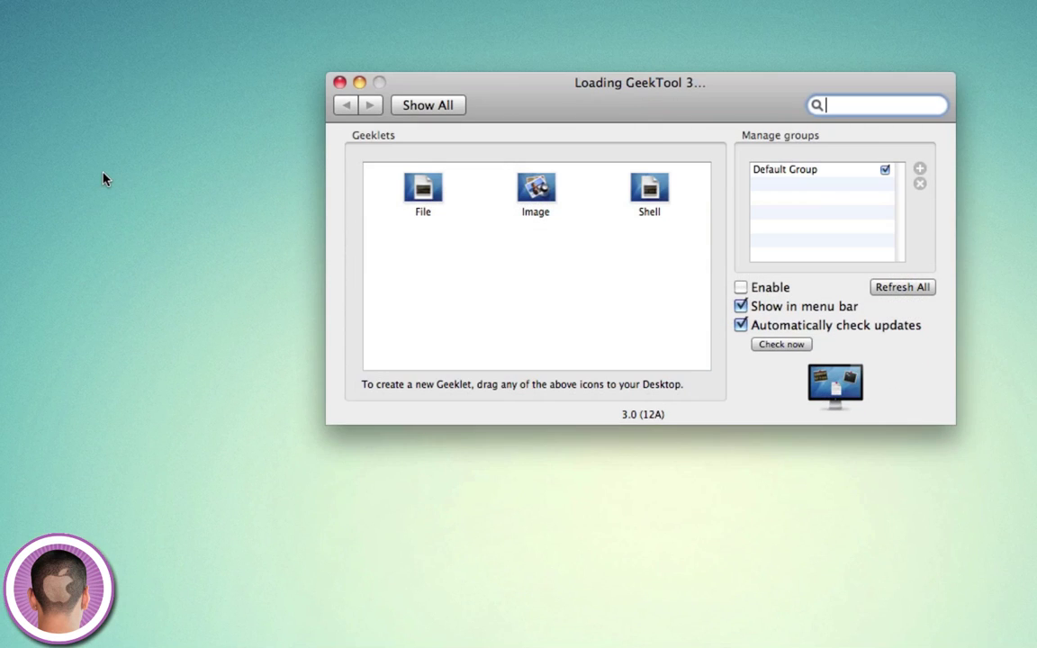
pyautogui.moveTo(592, 110); pyautogui.dragTo(609, 198)
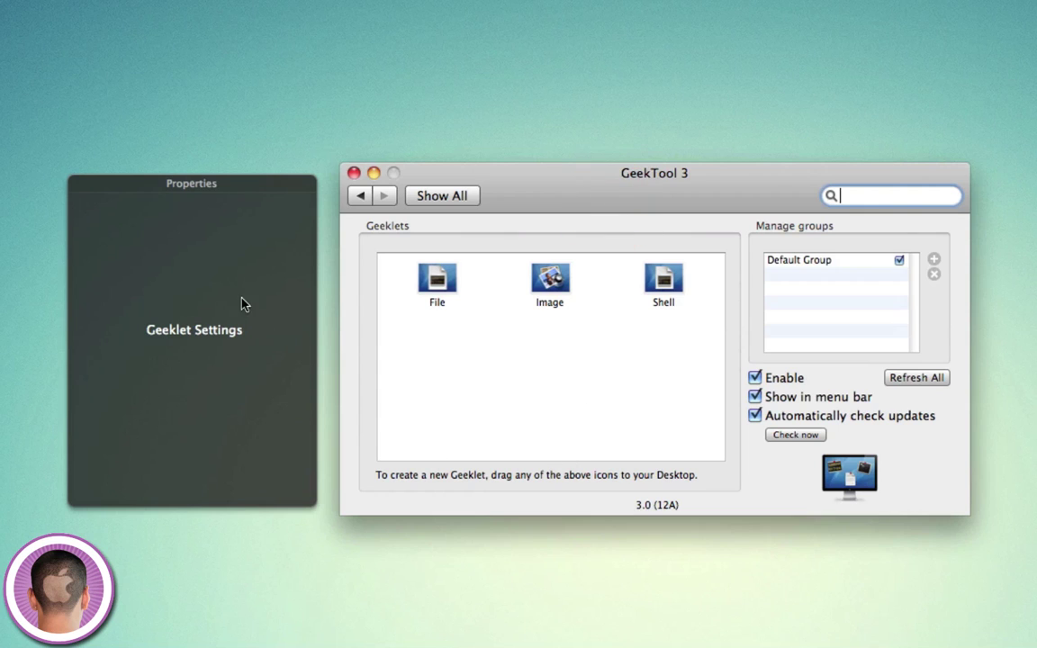
pyautogui.click(243, 273)
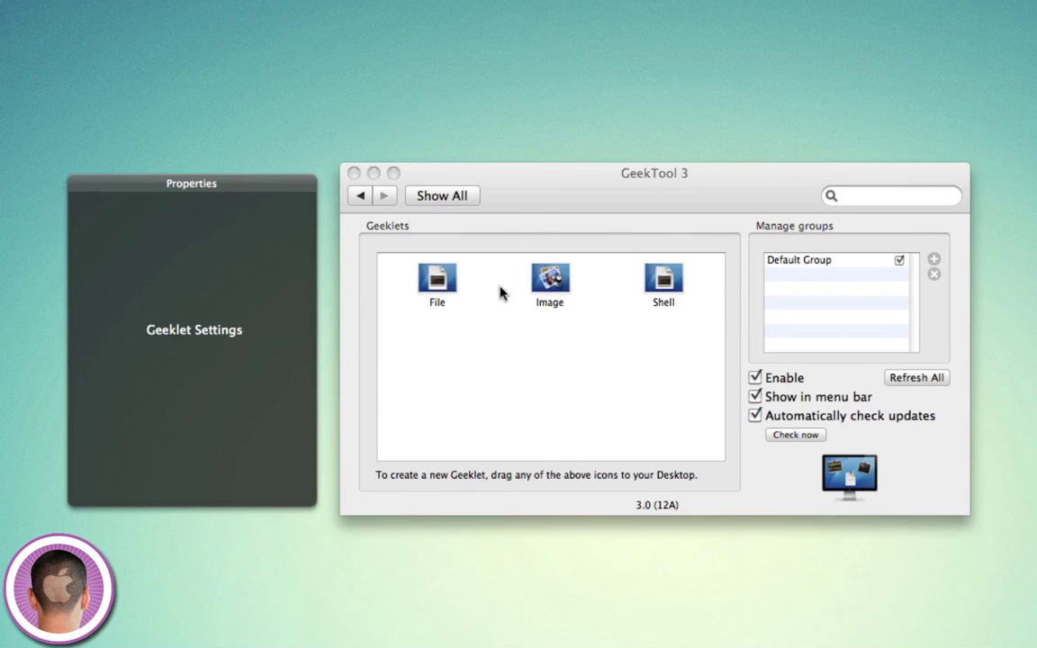
pyautogui.click(545, 204)
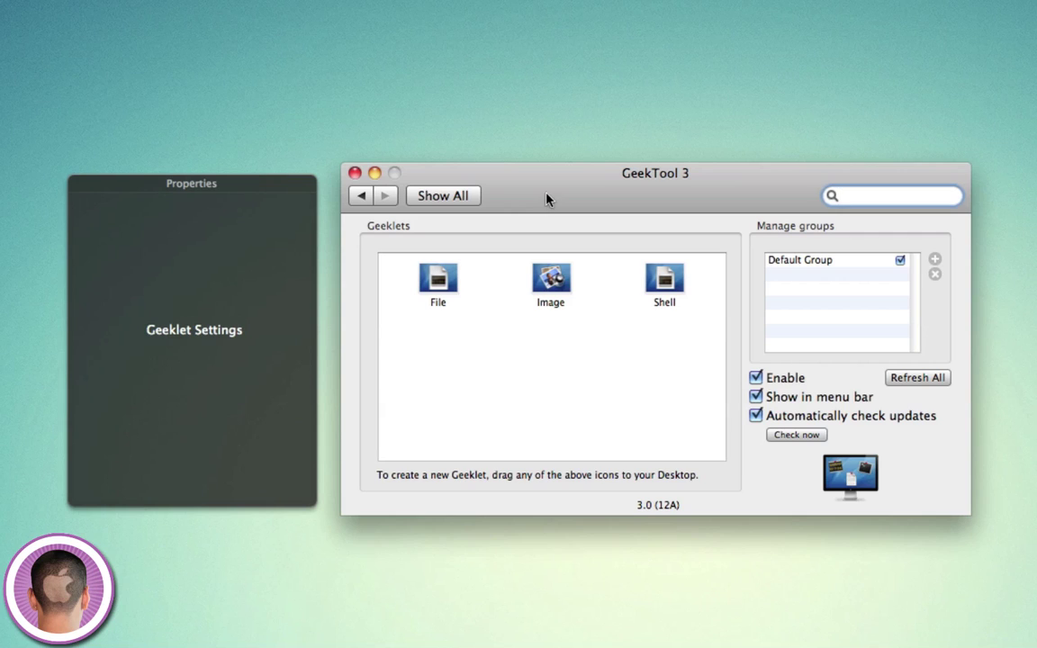
# - Place a File, an Image and a Shell geeklet on the desktop around the GeekTool window
pyautogui.moveTo(454, 280); pyautogui.dragTo(615, 70)
pyautogui.moveTo(546, 279); pyautogui.dragTo(1035, 324)
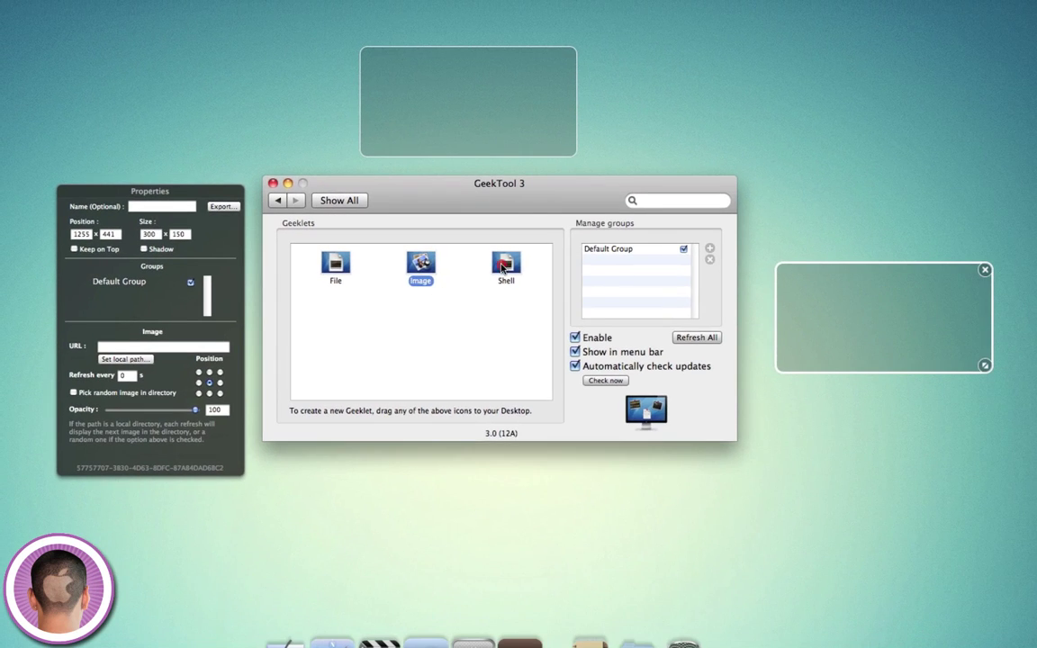
pyautogui.moveTo(665, 278); pyautogui.dragTo(647, 647)
pyautogui.moveTo(493, 564); pyautogui.dragTo(490, 544)
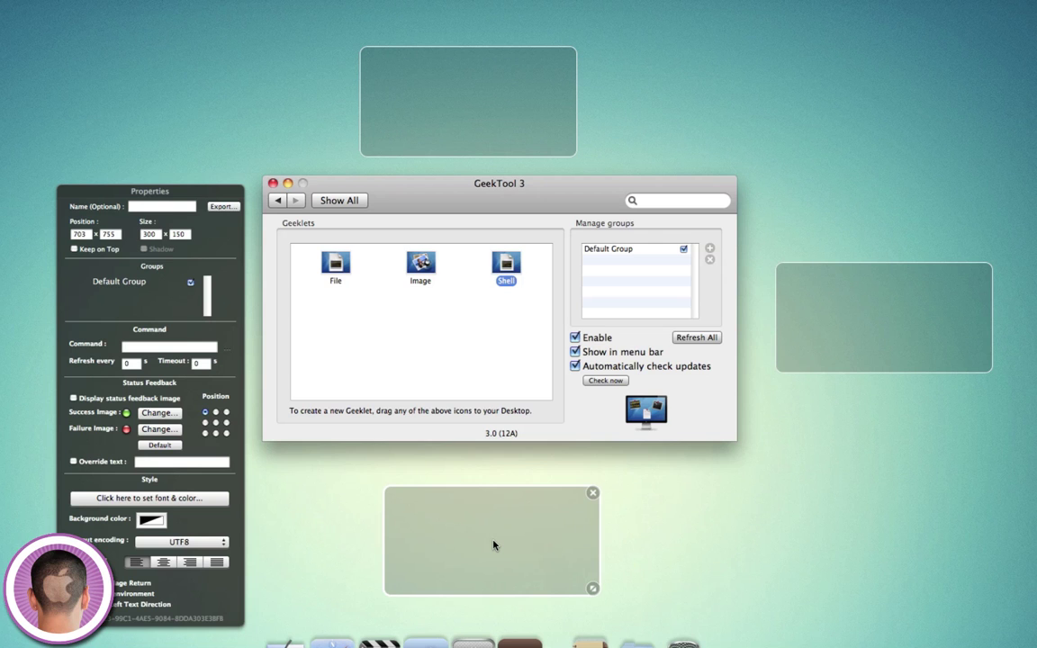
# - View the options GeekTool offers in the system menu bar
pyautogui.click(607, 294)
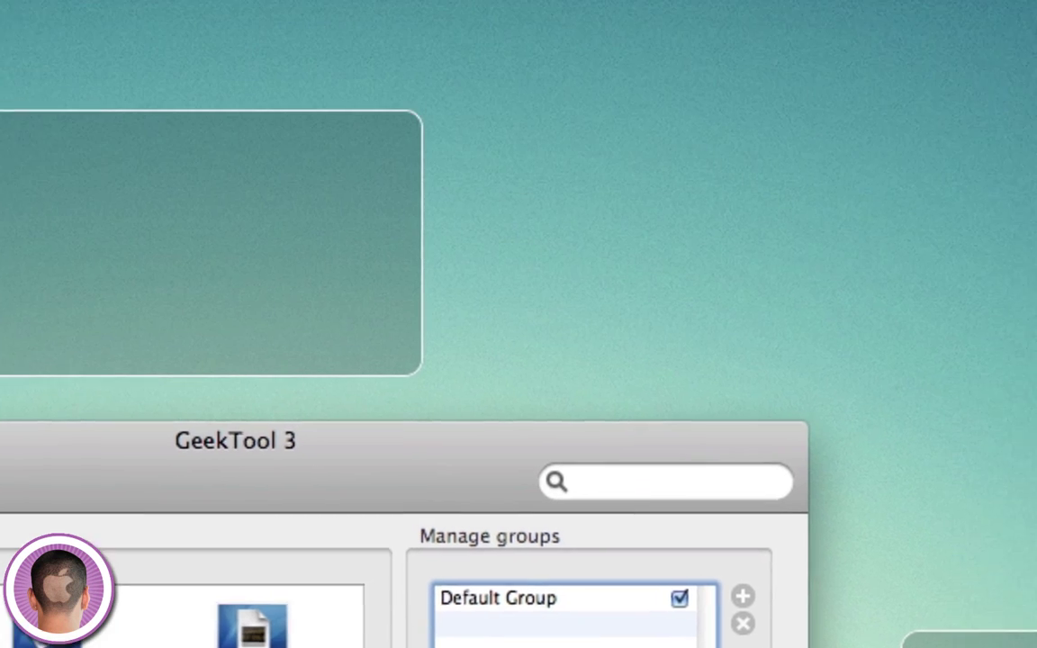
pyautogui.click(602, 25)
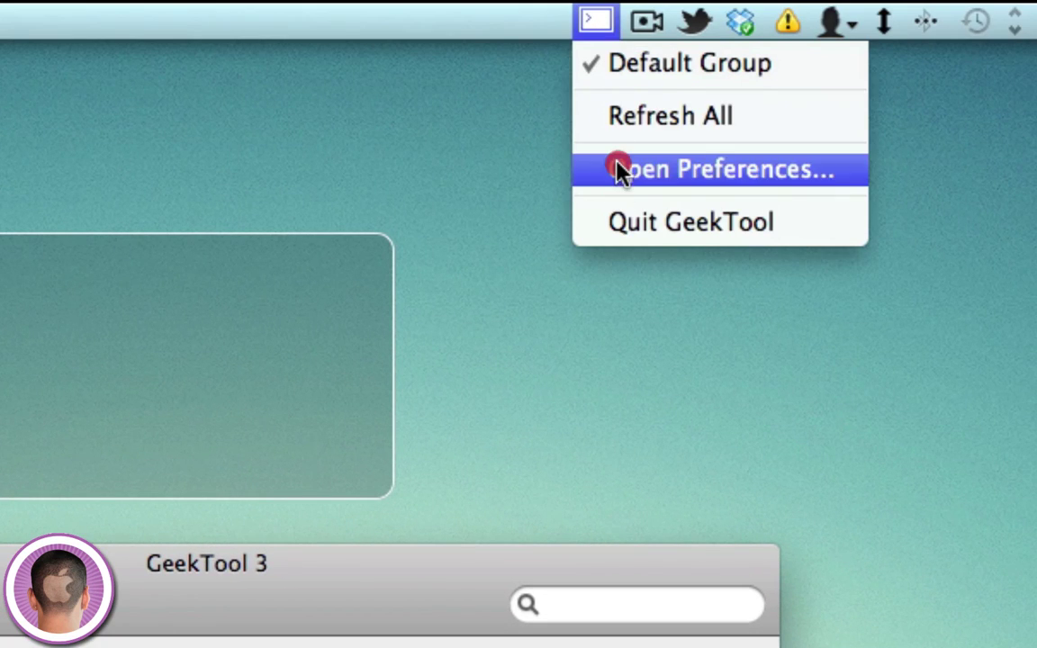
pyautogui.click(601, 18)
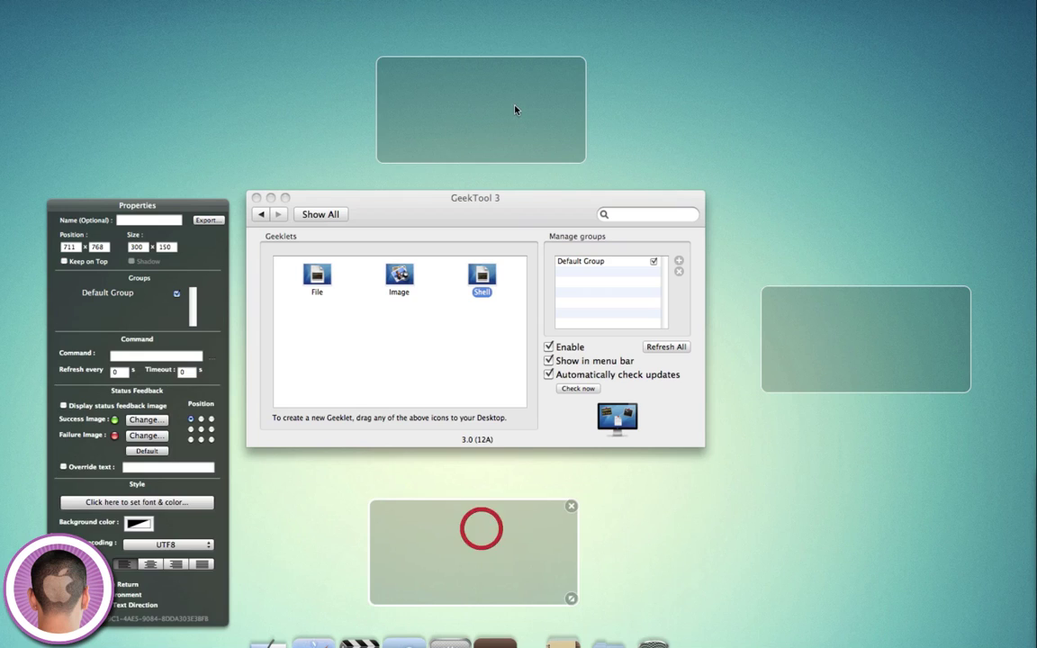
# - Reposition the File, Image and Shell geeklets on the desktop around the GeekTool window
pyautogui.moveTo(515, 109); pyautogui.dragTo(452, 94)
pyautogui.moveTo(831, 308); pyautogui.dragTo(834, 326)
pyautogui.moveTo(547, 528); pyautogui.dragTo(545, 520)
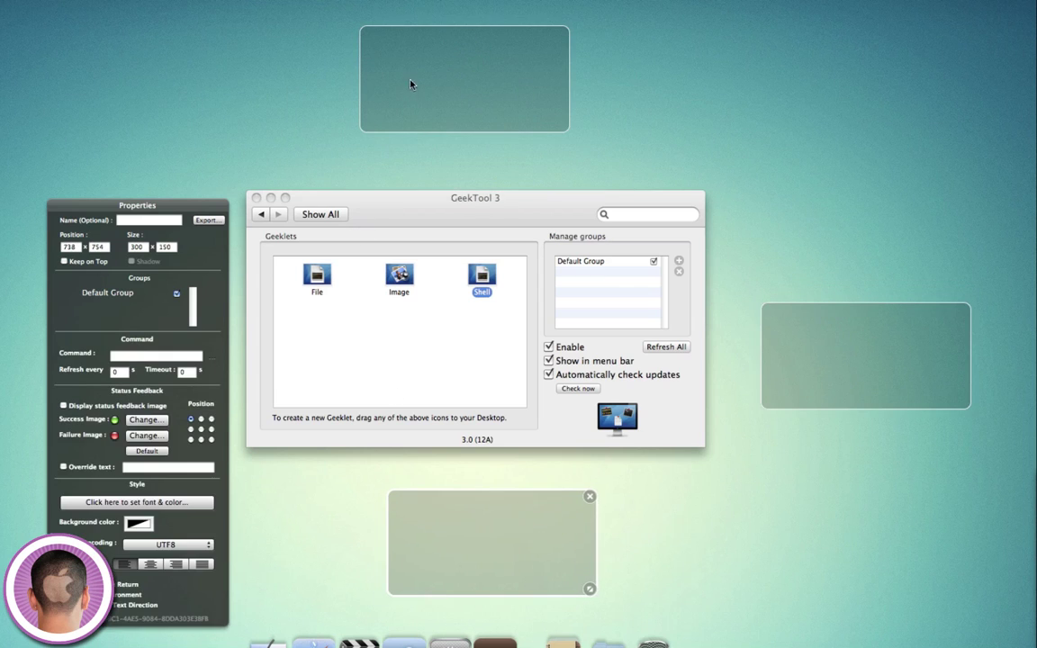
pyautogui.moveTo(442, 86)
pyautogui.mouseDown()
pyautogui.moveTo(431, 94)
pyautogui.moveTo(440, 97)
pyautogui.mouseUp()
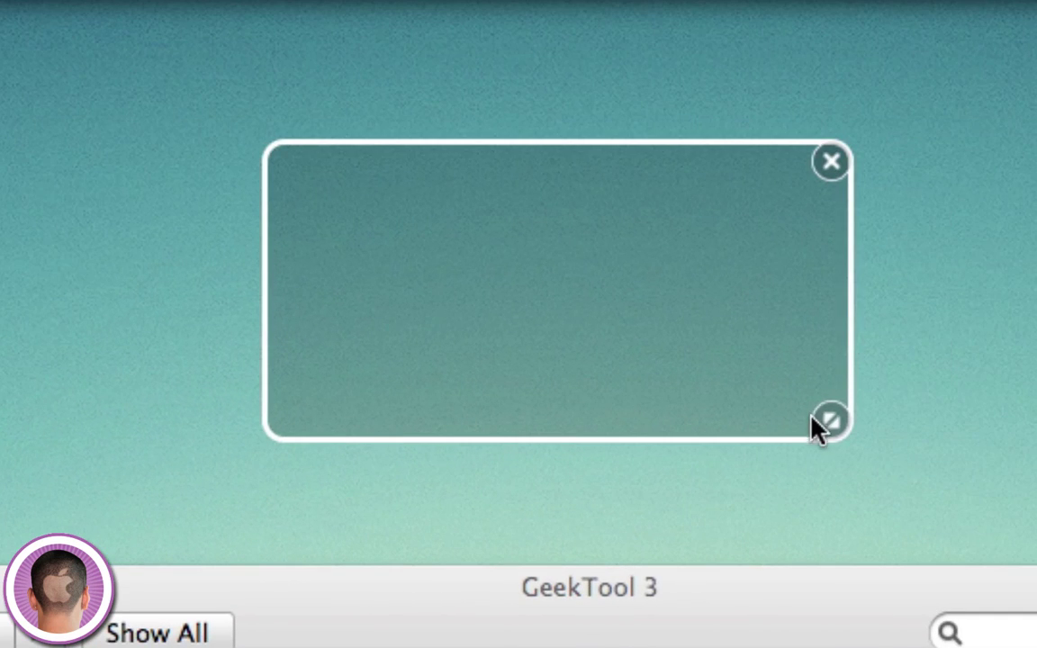
# - Resize the File geeklet to about 259 × 163 and move it to about position 712 × 102
pyautogui.moveTo(902, 368); pyautogui.dragTo(1004, 442)
pyautogui.moveTo(934, 502); pyautogui.dragTo(737, 482)
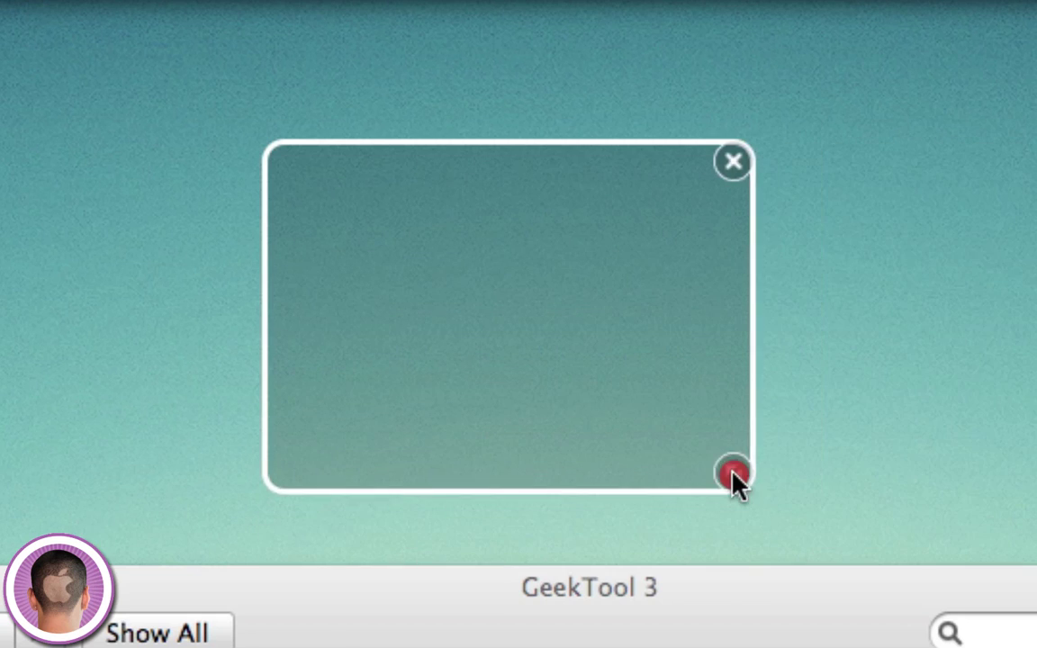
pyautogui.moveTo(567, 261); pyautogui.dragTo(629, 235)
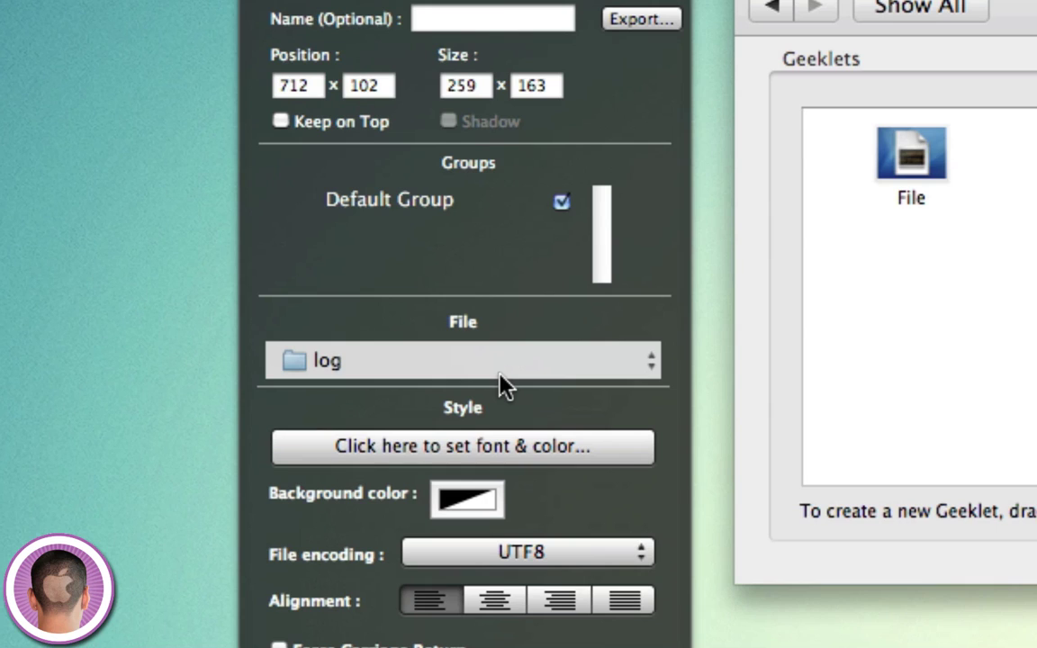
# - View the source location choices for the File geeklet, including the option to choose another file
pyautogui.moveTo(516, 371); pyautogui.dragTo(160, 371)
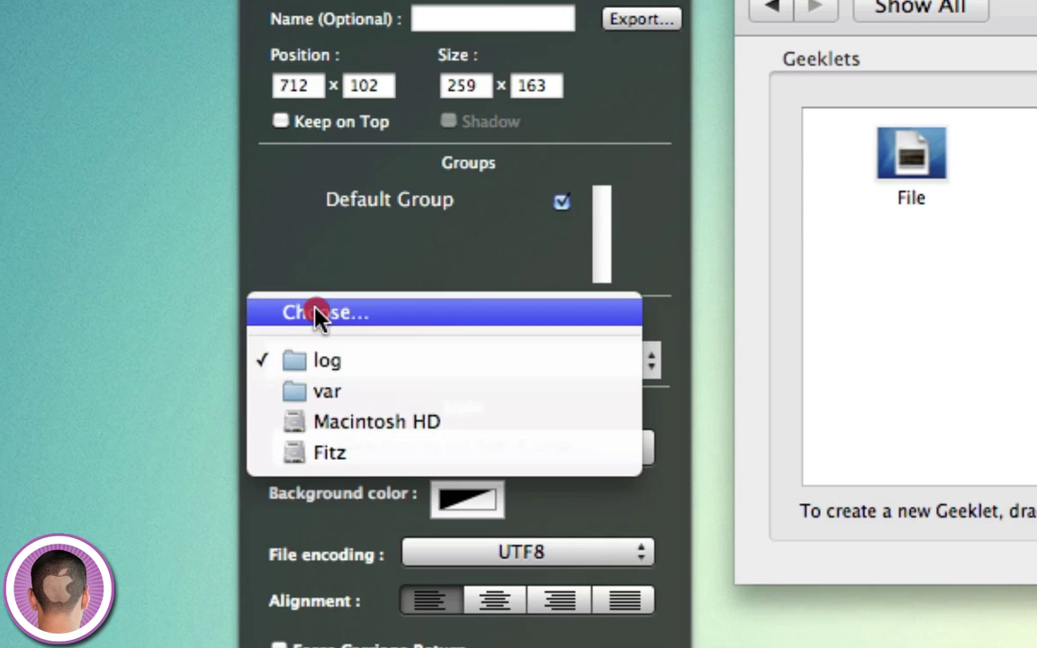
pyautogui.click(315, 225)
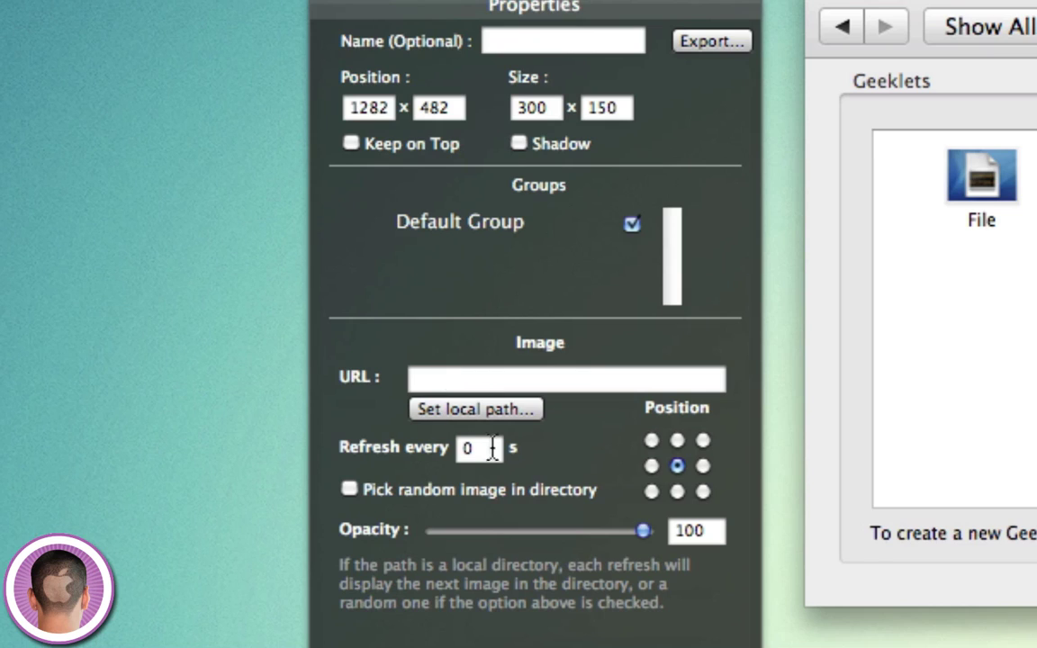
# - Set the Image geeklet's local path to apple-ipad-logo.png from the Desktop folder
pyautogui.moveTo(491, 450); pyautogui.dragTo(450, 453)
pyautogui.click(432, 410)
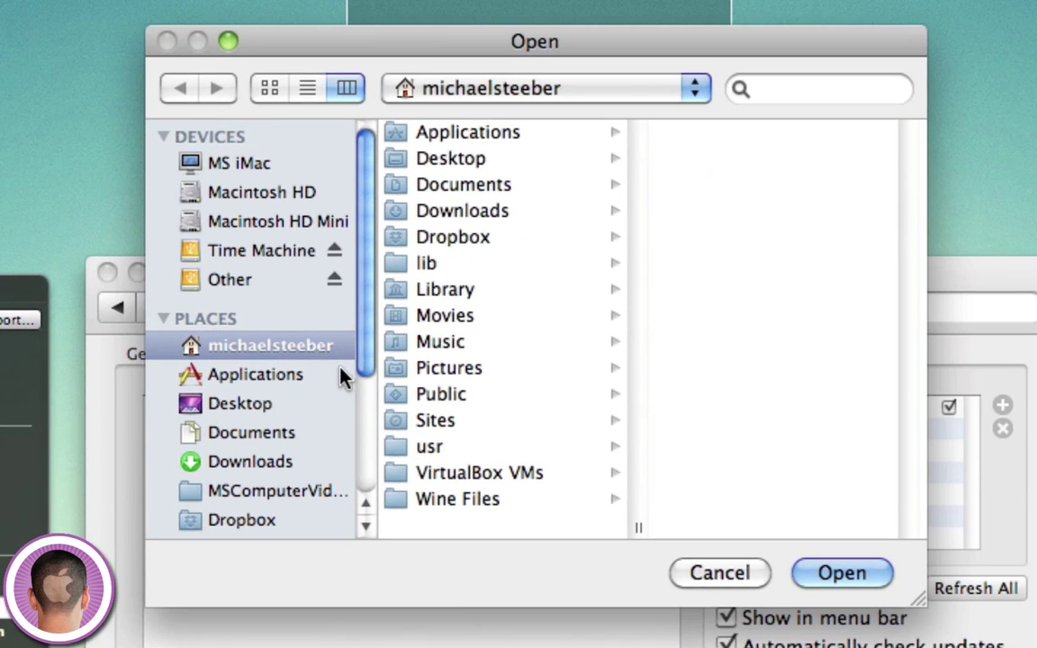
pyautogui.click(297, 401)
pyautogui.click(539, 161)
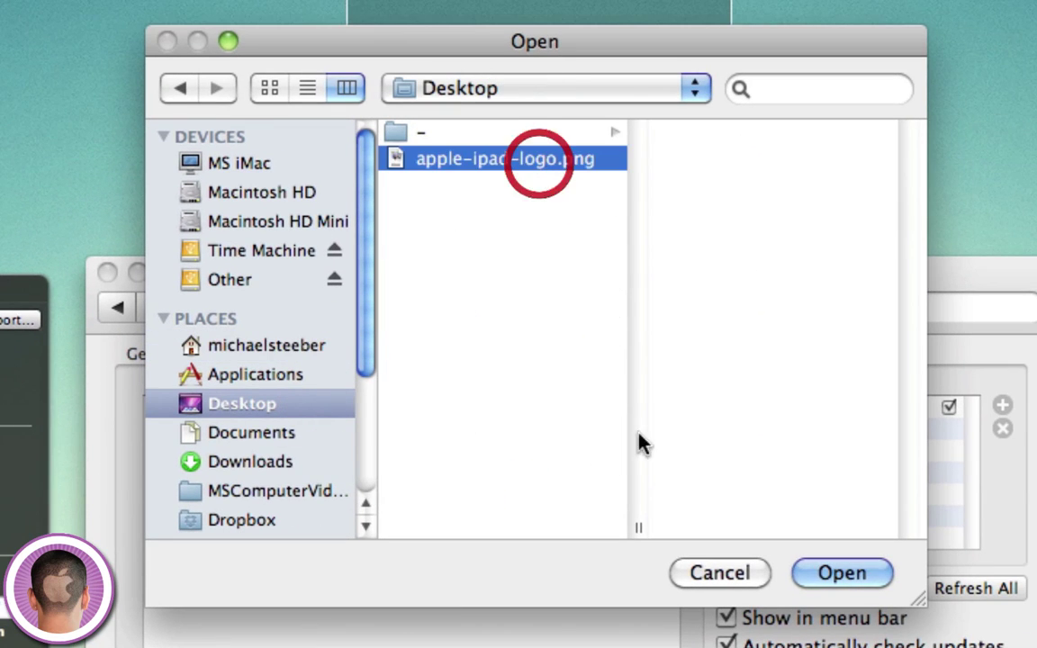
pyautogui.click(860, 578)
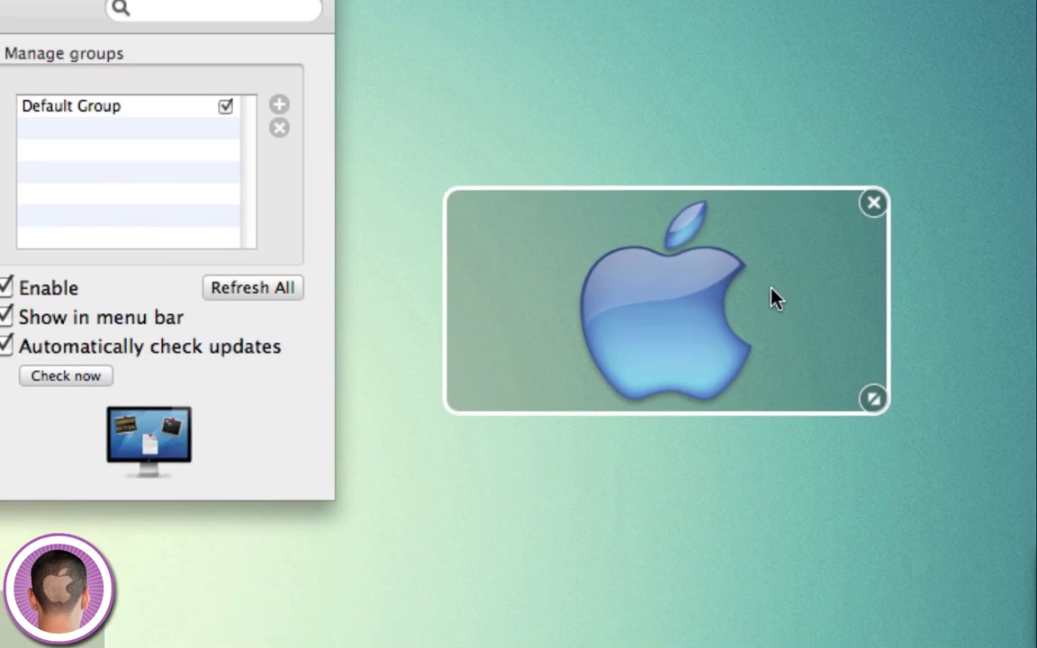
# - Move and resize the Image geeklet showing the Apple logo on the desktop
pyautogui.moveTo(771, 296); pyautogui.dragTo(694, 2)
pyautogui.moveTo(864, 97); pyautogui.dragTo(1005, 584)
pyautogui.moveTo(829, 146); pyautogui.dragTo(812, 289)
pyautogui.moveTo(968, 523); pyautogui.dragTo(764, 183)
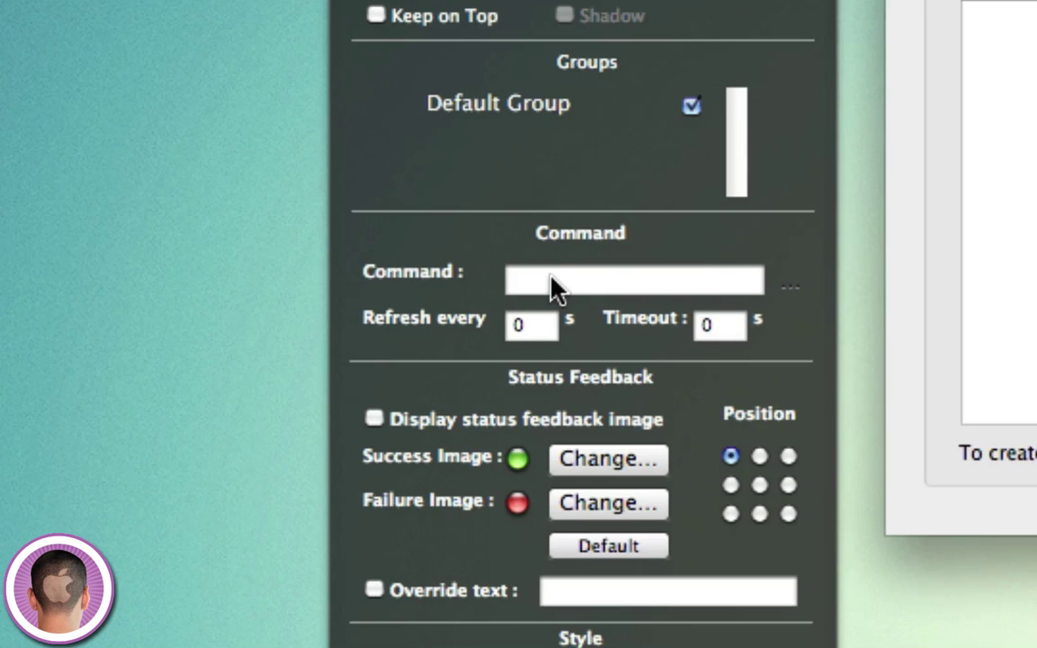
# - Set the Shell geeklet's command to date +%B so that it displays the month
pyautogui.click(552, 282)
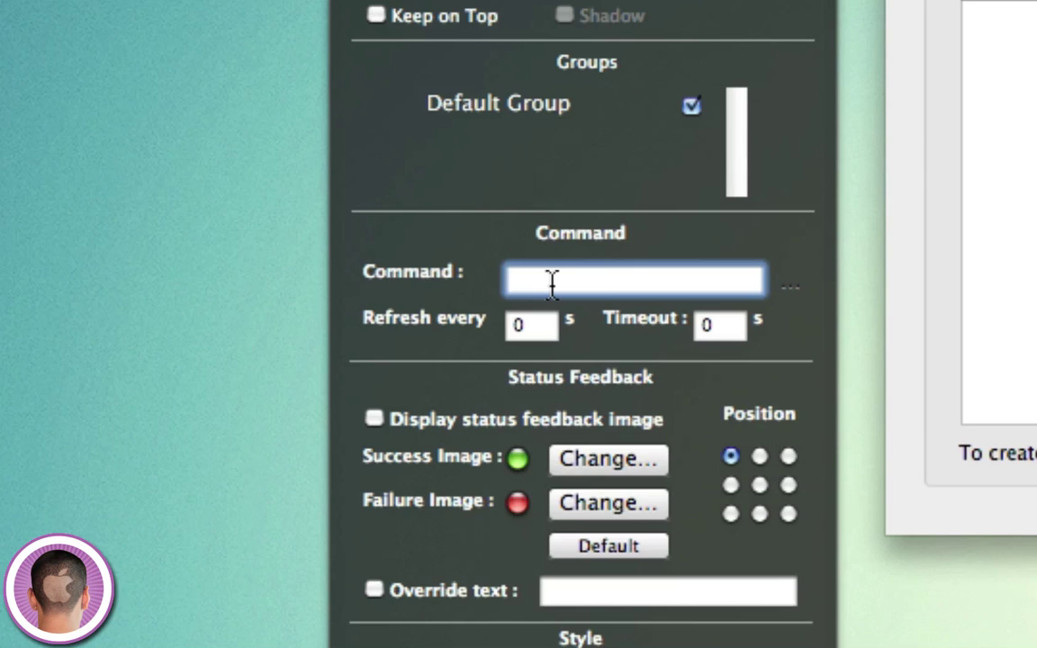
pyautogui.write('date +%B')
pyautogui.click(468, 321)
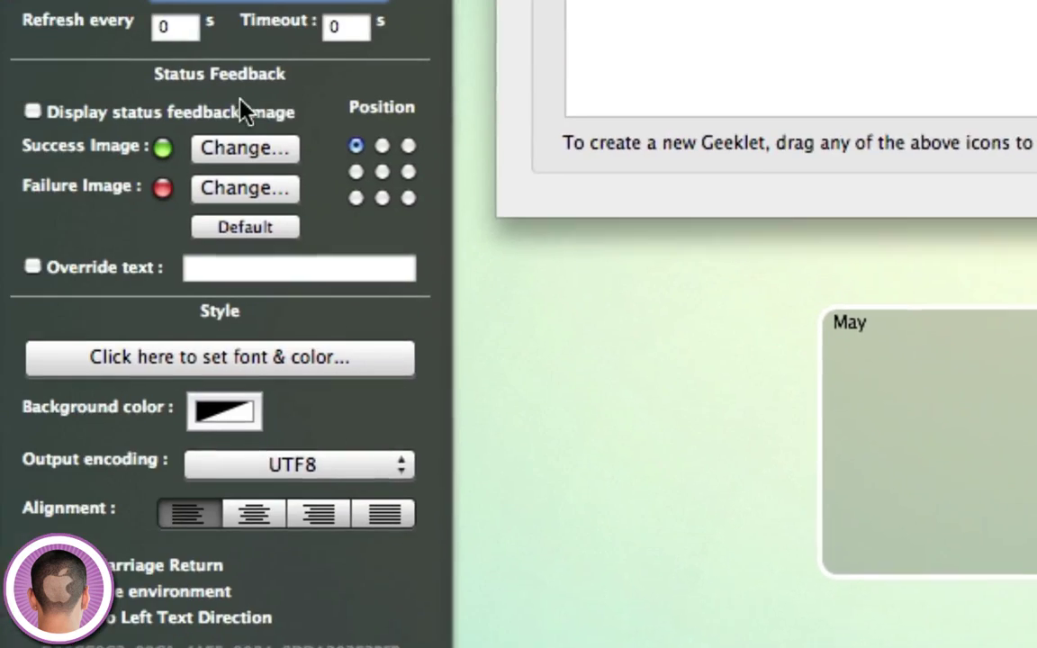
# - Turn on the status feedback image for the month geeklet and turn it off again
pyautogui.click(230, 128)
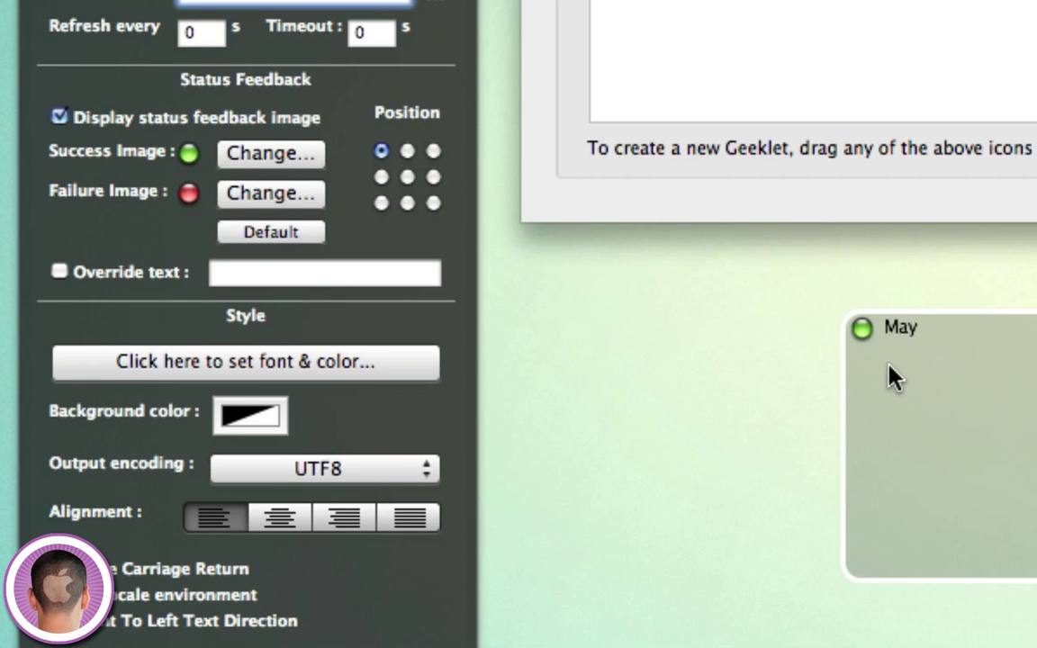
pyautogui.click(119, 120)
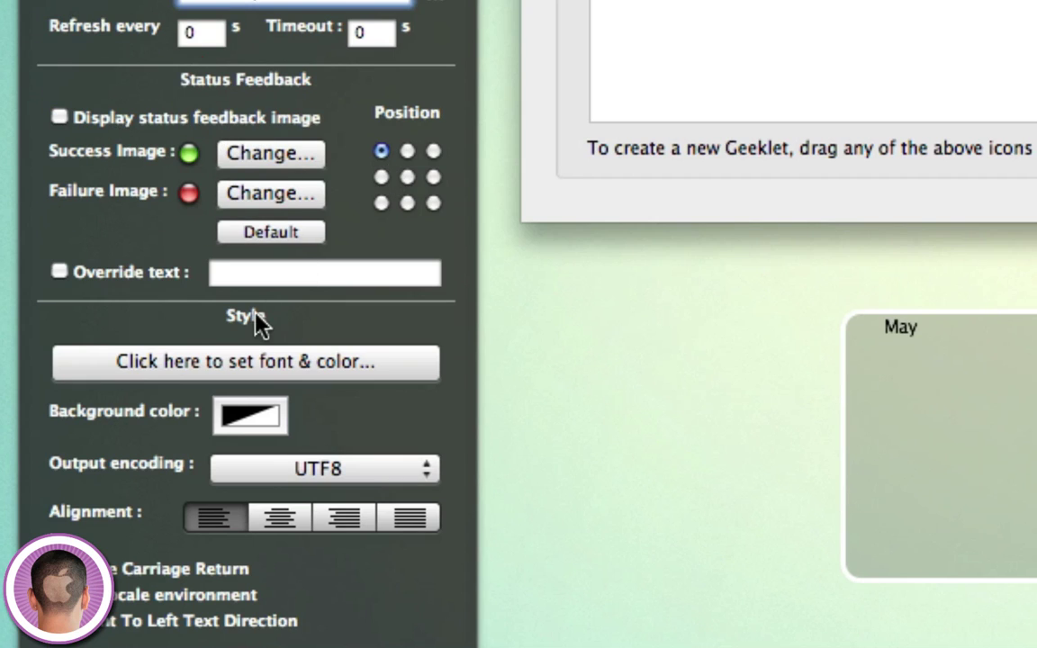
# - Set the month text to the Impact font in a larger size and shrink its geeklet to fit the text
pyautogui.click(264, 377)
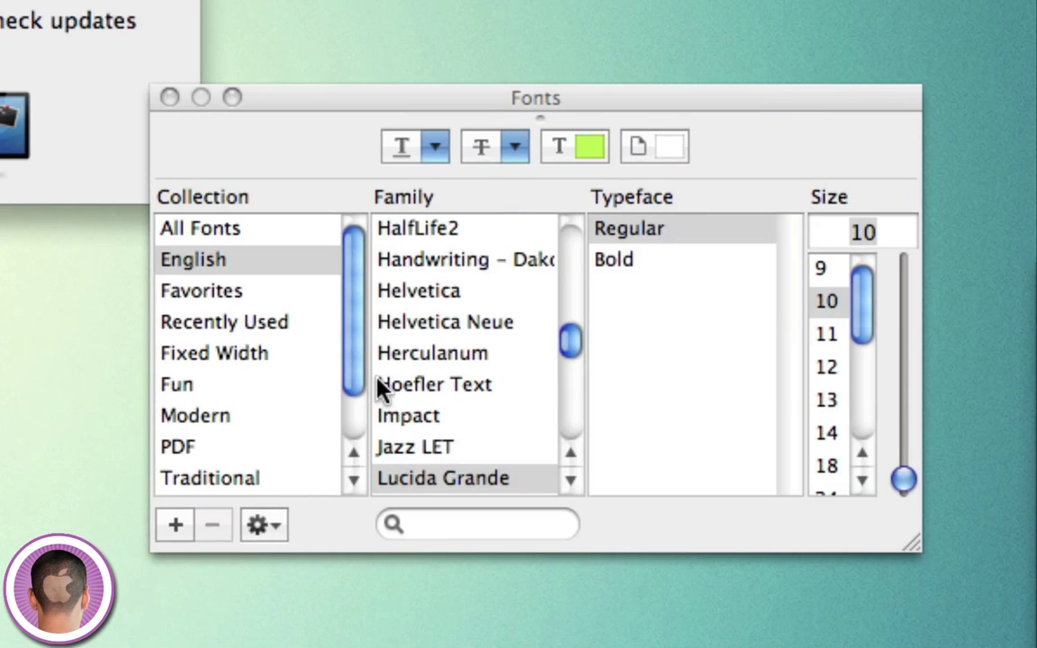
pyautogui.click(442, 445)
pyautogui.click(454, 417)
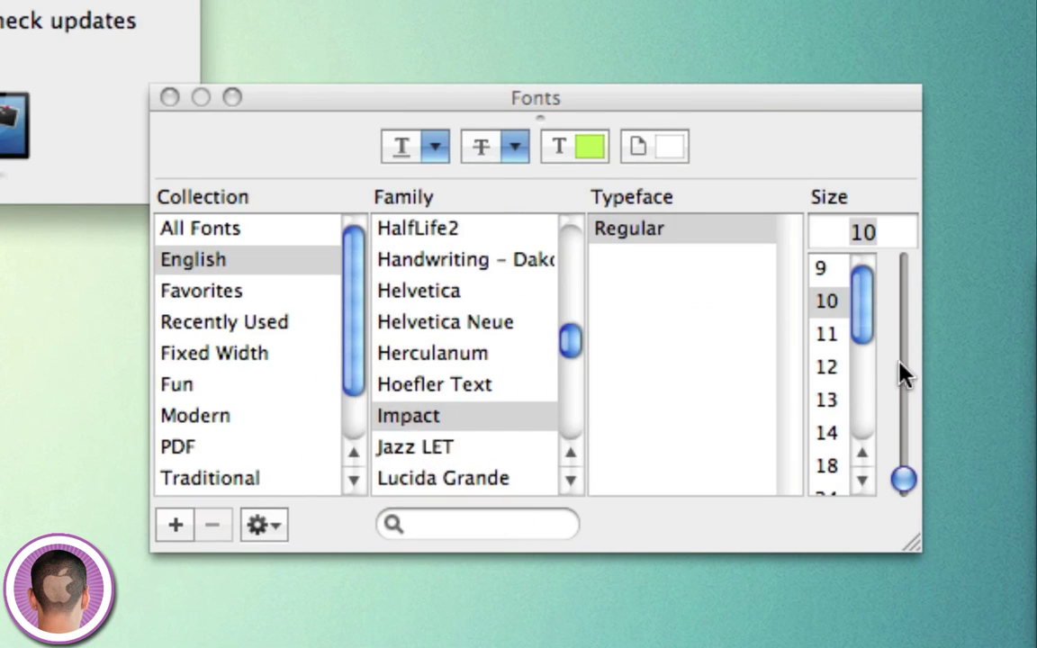
pyautogui.scroll(-1, 850, 387)
pyautogui.scroll(-3, 849, 387)
pyautogui.click(826, 394)
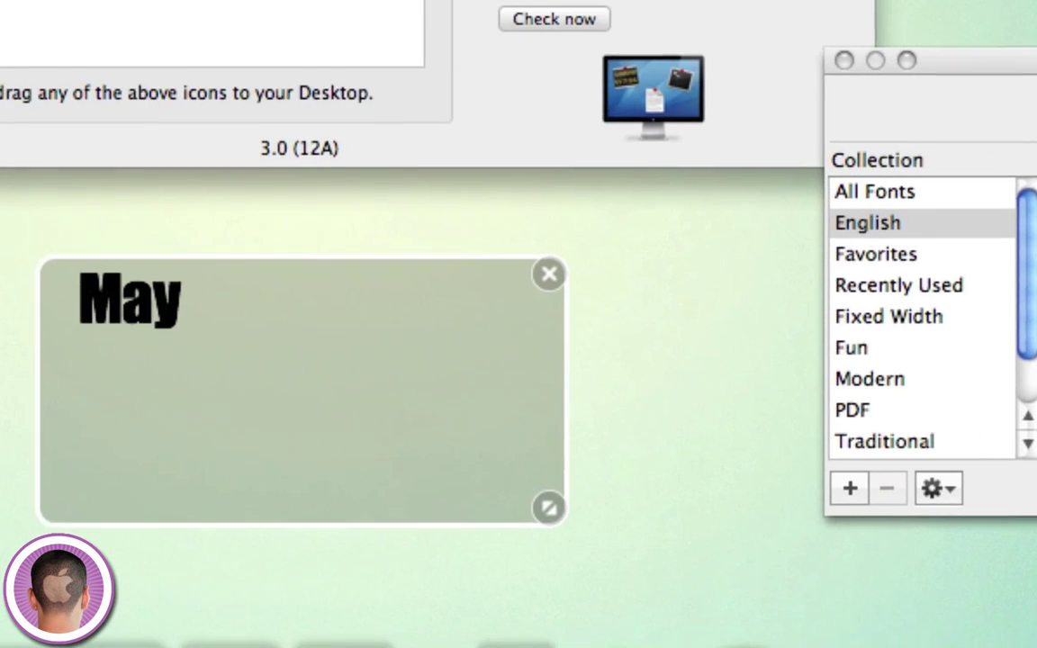
pyautogui.click(872, 59)
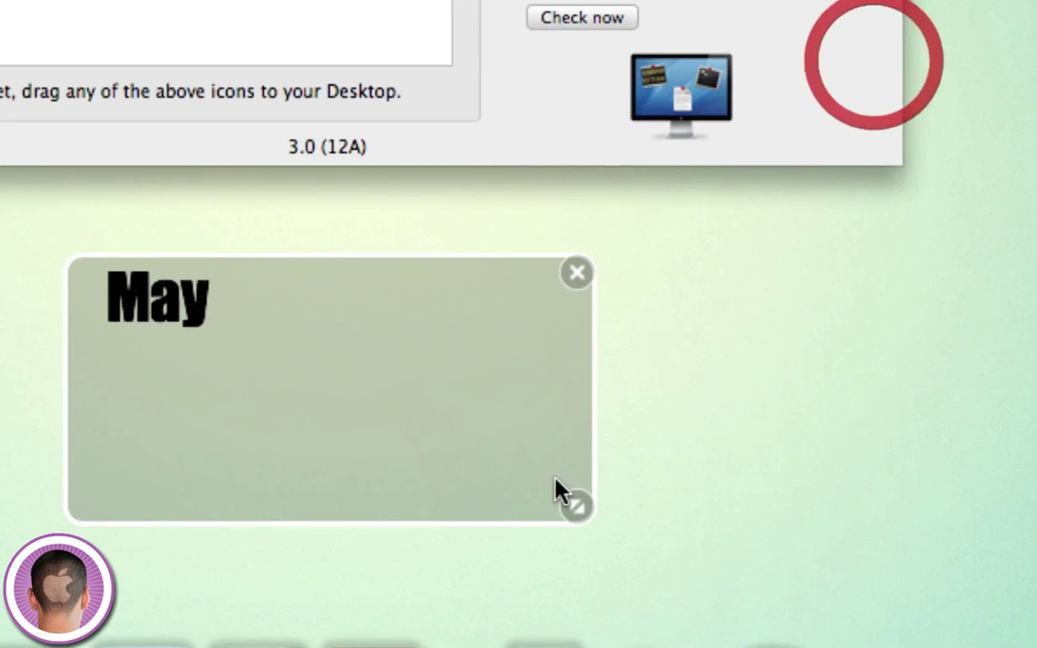
pyautogui.moveTo(578, 509); pyautogui.dragTo(228, 326)
# - Place a second Shell geeklet on the desktop and set its command to date +%A to show the weekday
pyautogui.moveTo(271, 2); pyautogui.dragTo(626, 392)
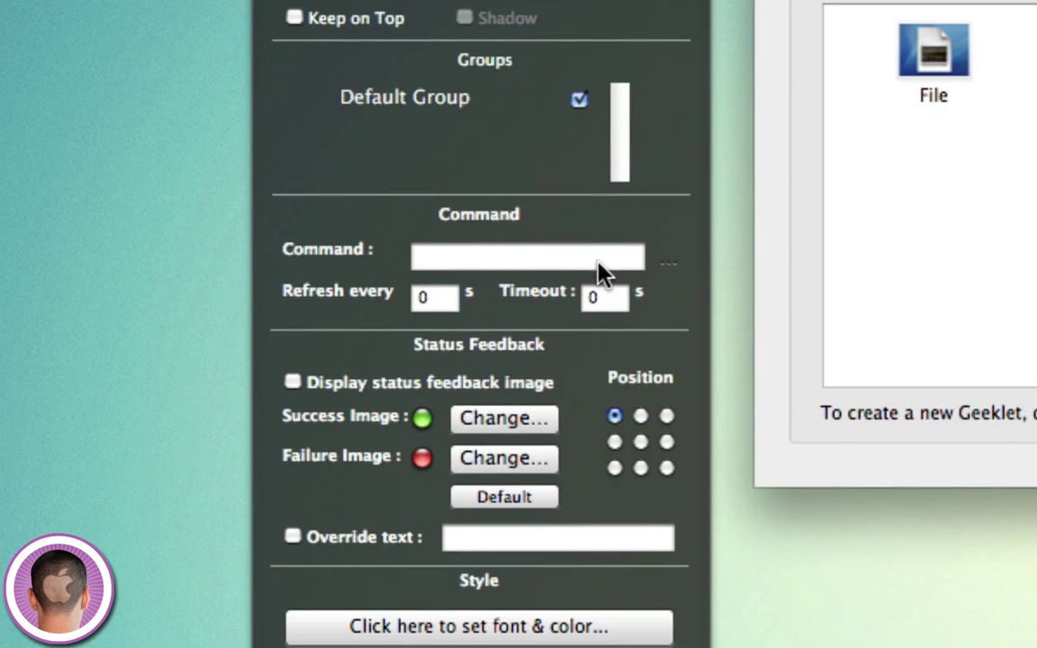
pyautogui.click(575, 260)
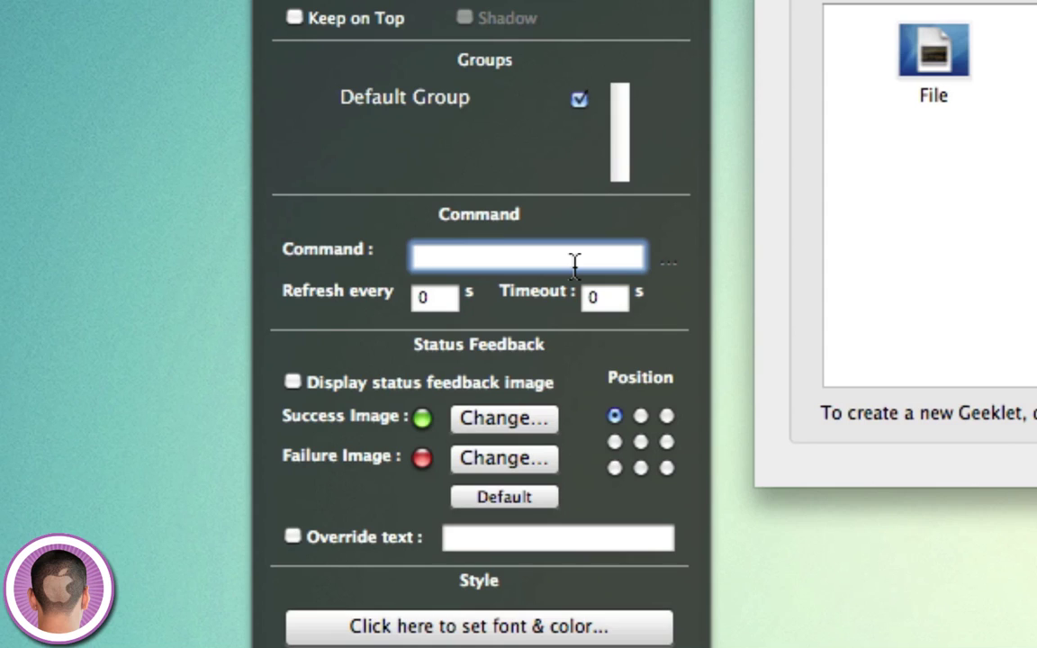
pyautogui.write('date +%A')
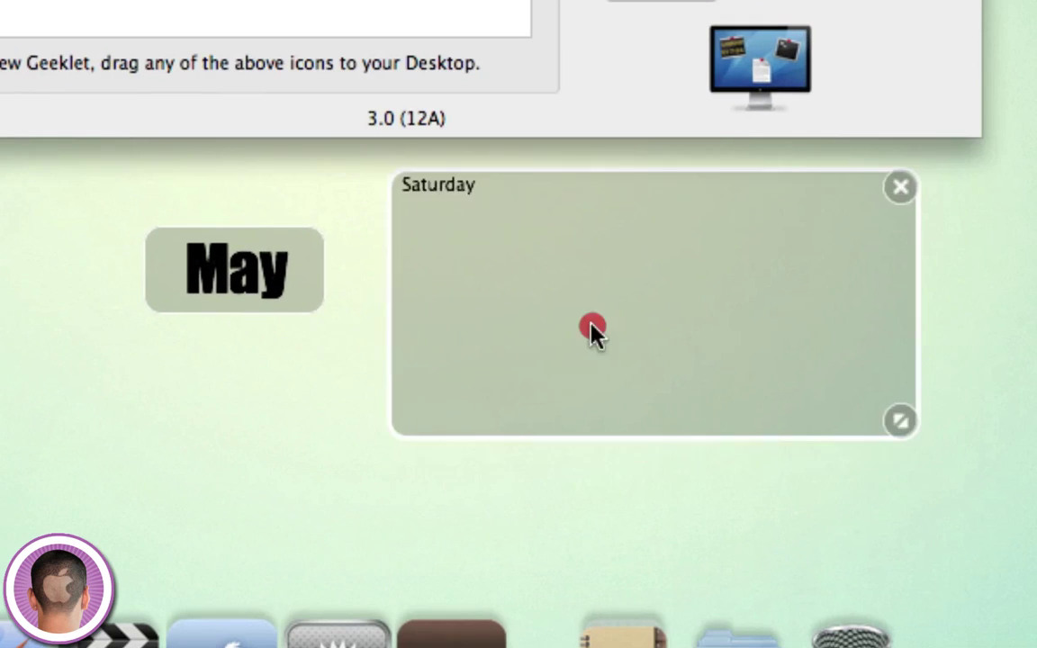
# - Move the weekday geeklet directly beside the month geeklet and reduce its size
pyautogui.moveTo(591, 327); pyautogui.dragTo(543, 385)
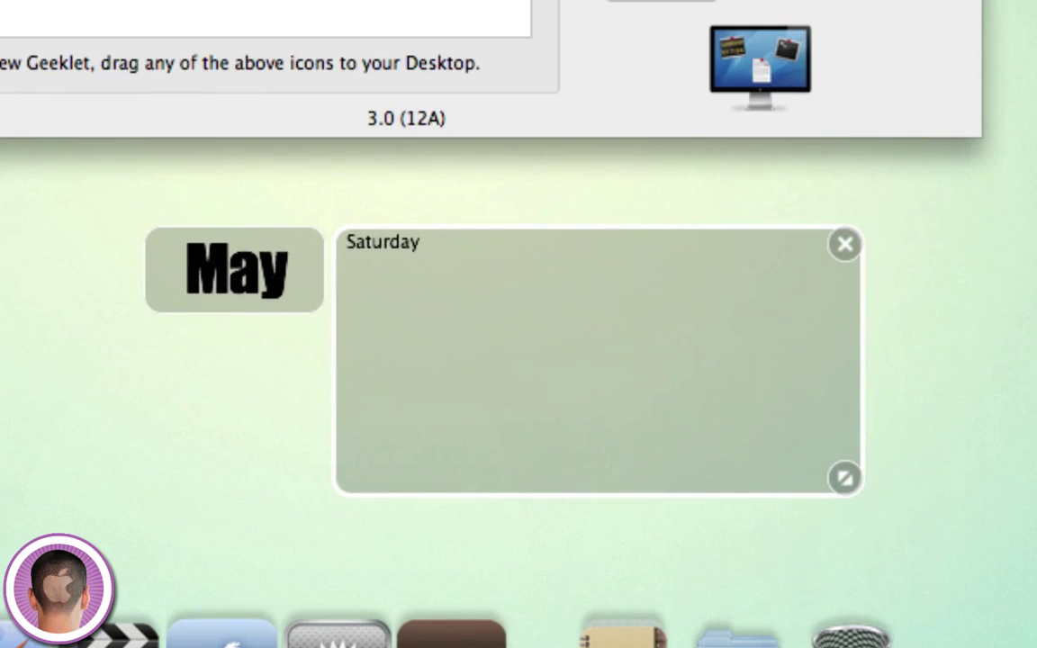
pyautogui.moveTo(830, 483)
pyautogui.mouseDown()
pyautogui.moveTo(559, 313)
pyautogui.moveTo(444, 266)
pyautogui.moveTo(329, 435)
pyautogui.moveTo(227, 385)
pyautogui.moveTo(227, 375)
pyautogui.mouseUp()
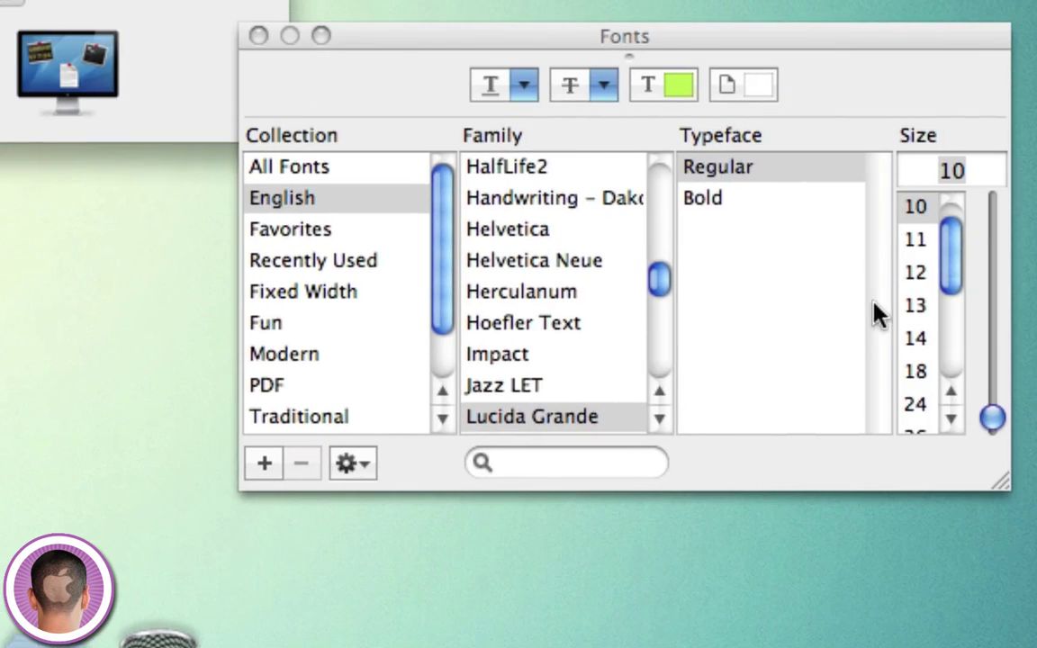
# - Set the weekday text to the Impact font at size 24 and align its geeklet directly below the month geeklet
pyautogui.click(562, 363)
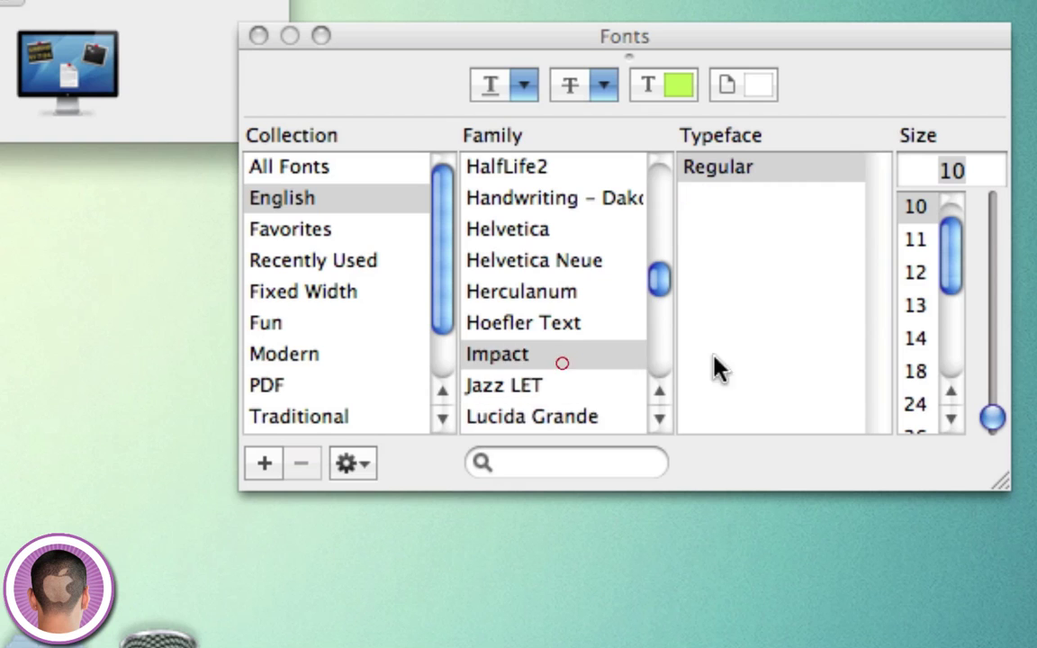
pyautogui.click(917, 404)
pyautogui.click(258, 36)
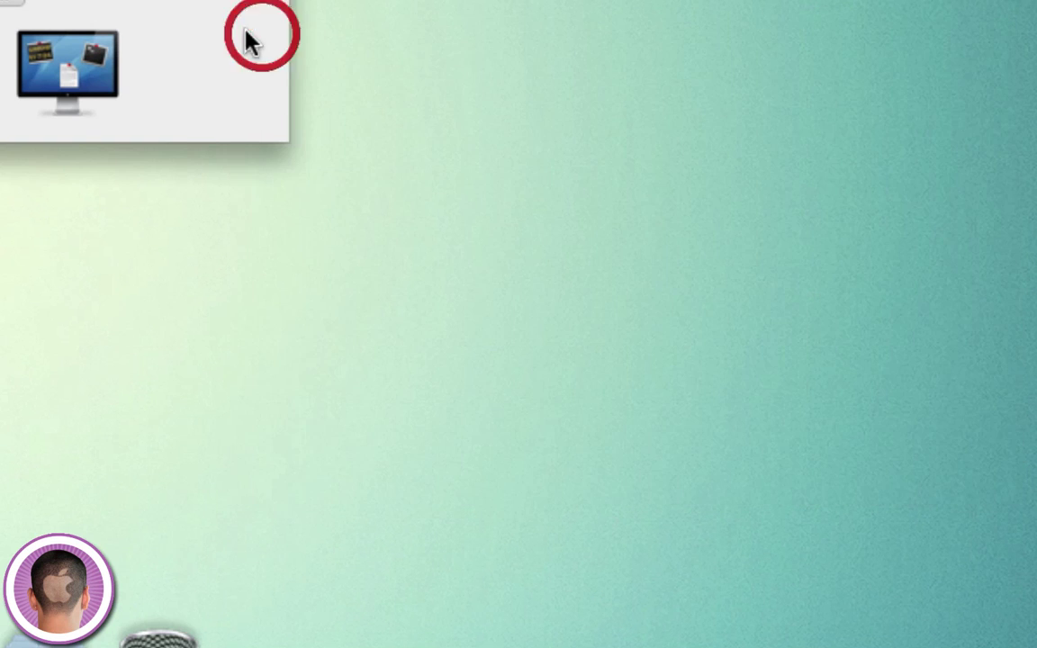
pyautogui.click(333, 366)
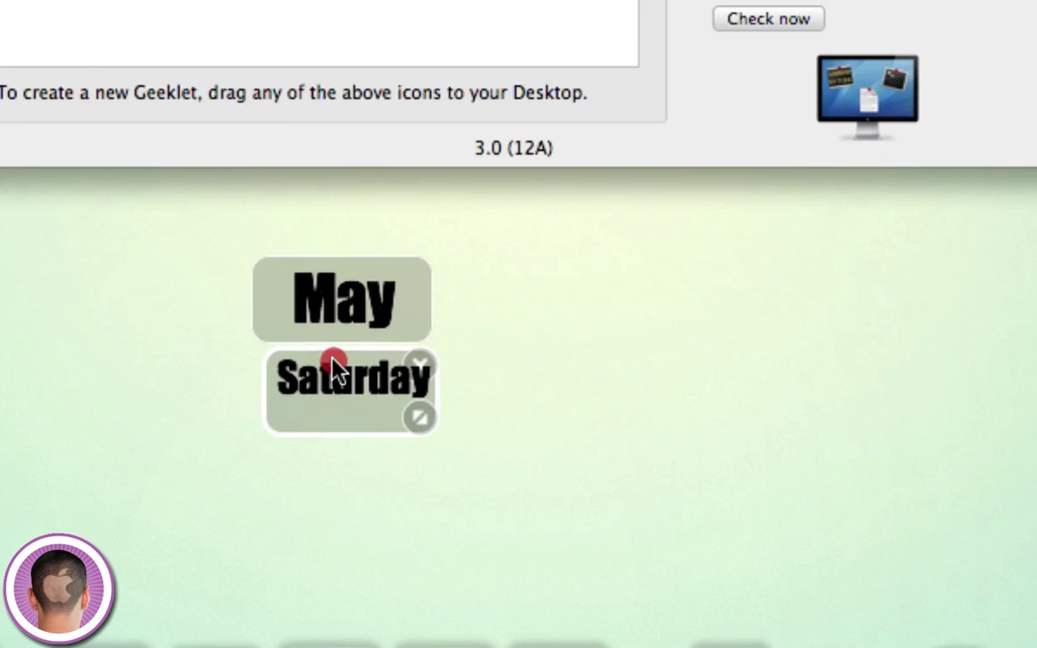
pyautogui.moveTo(333, 365); pyautogui.dragTo(351, 363)
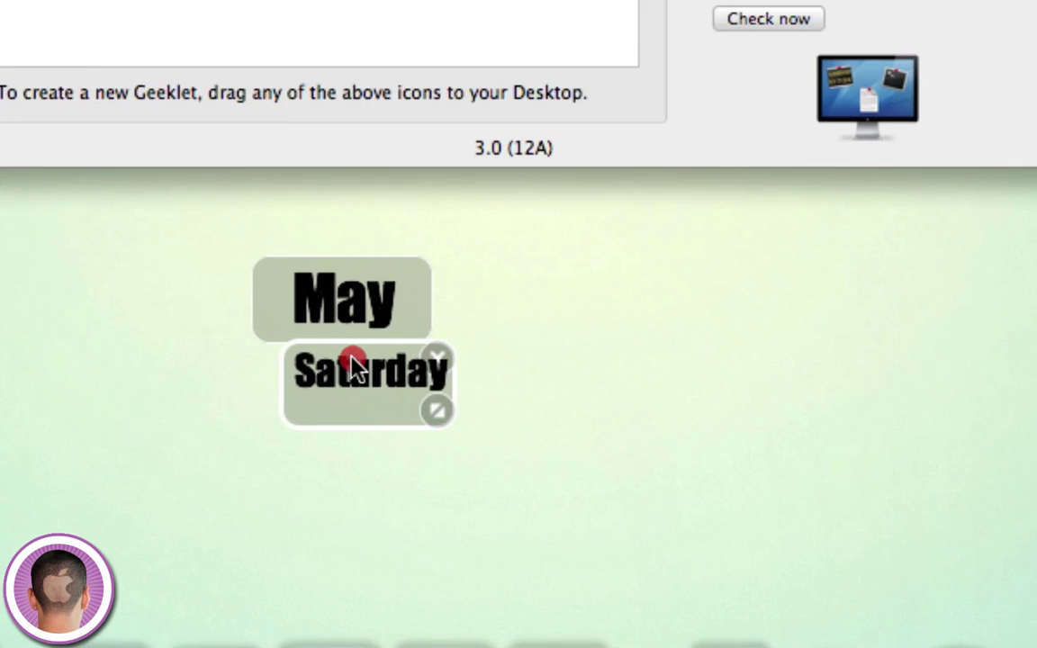
# - Place a third Shell geeklet on the desktop and set its command to date +%d to show the day number
pyautogui.moveTo(499, 38); pyautogui.dragTo(824, 370)
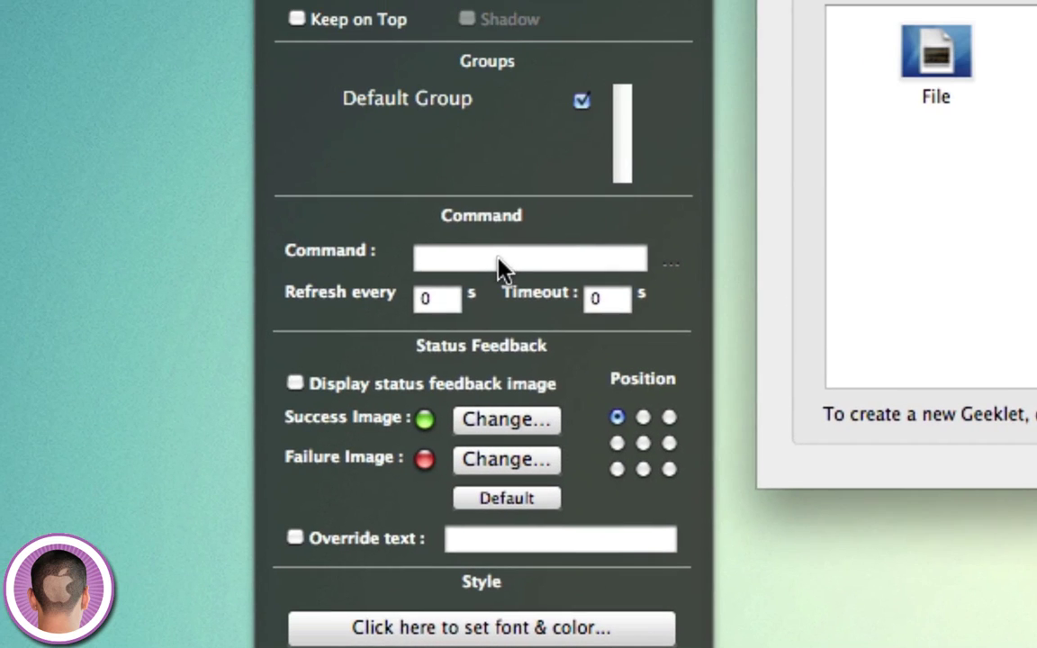
pyautogui.click(498, 260)
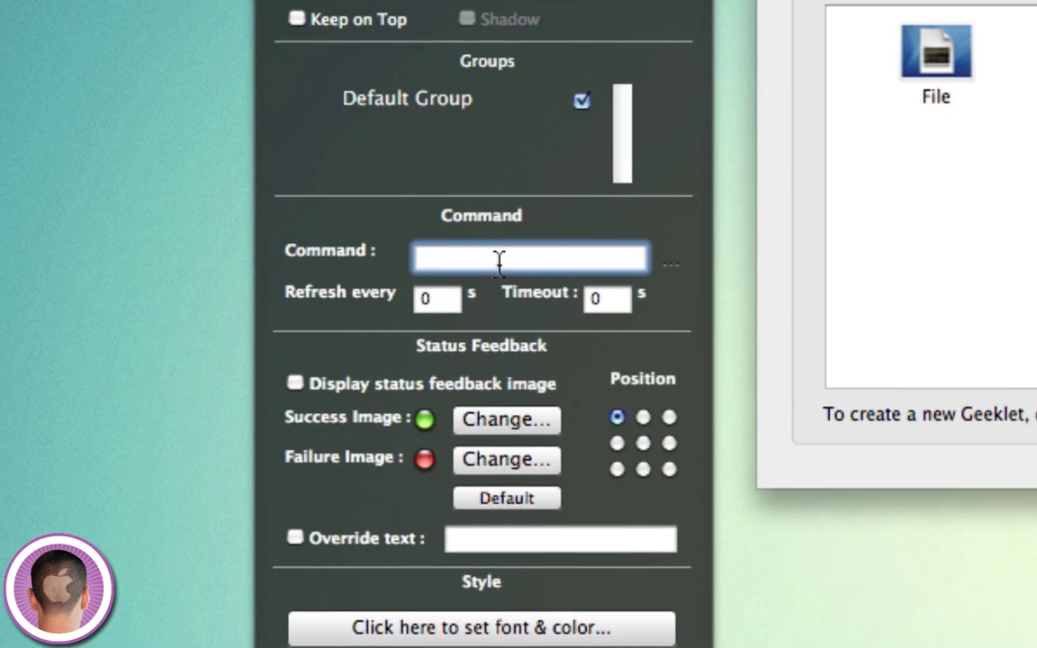
pyautogui.write('date +%d')
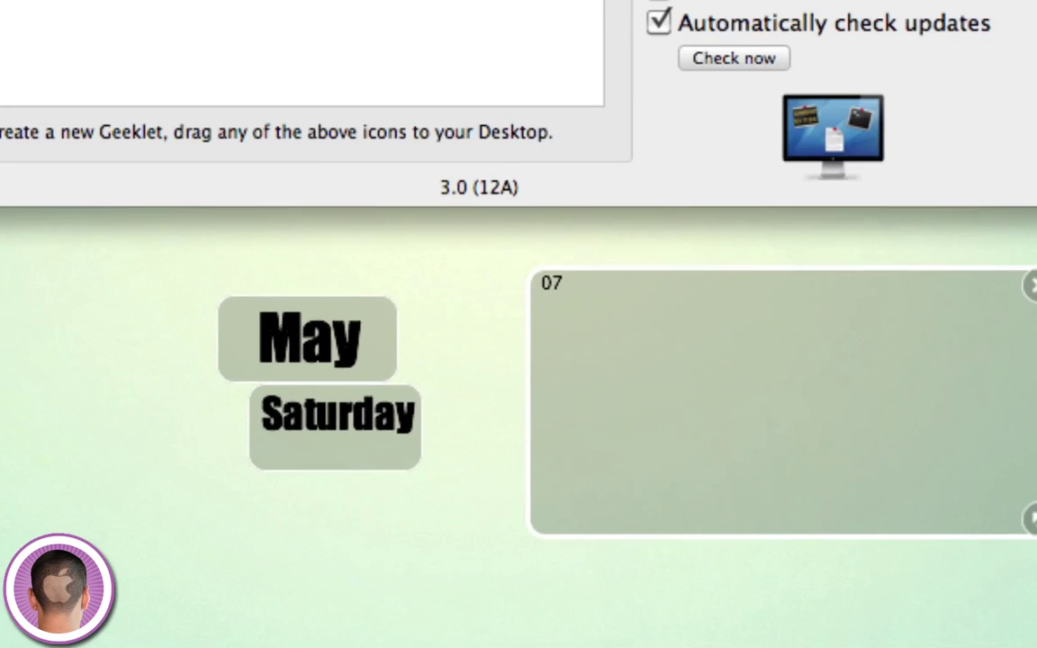
# - Set the day-number text to the Impact font at size 24
pyautogui.press('super+t')
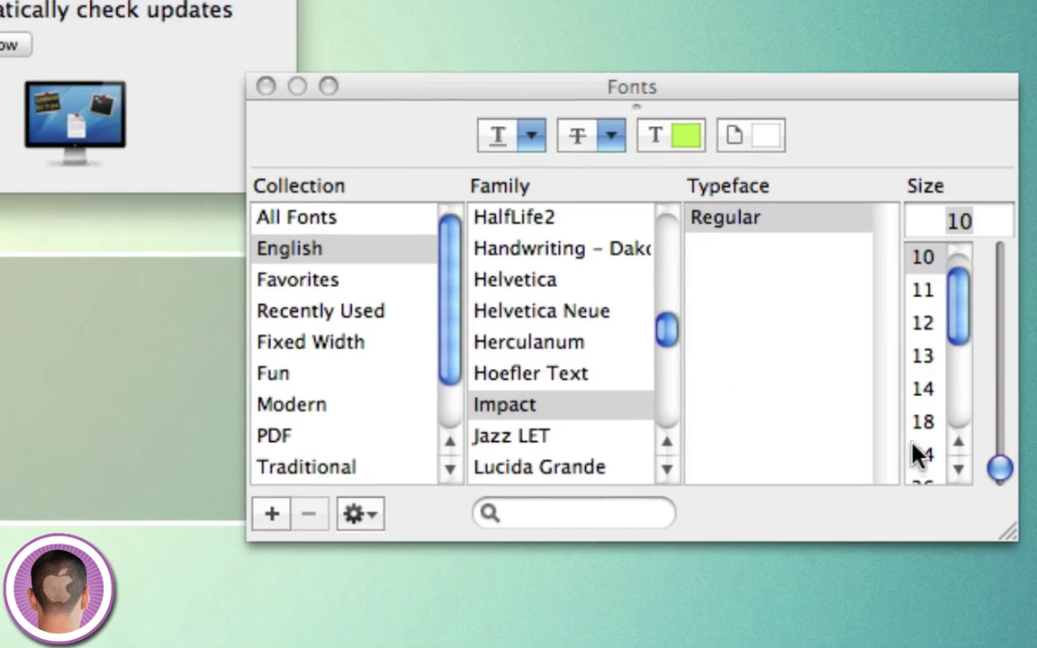
pyautogui.click(919, 454)
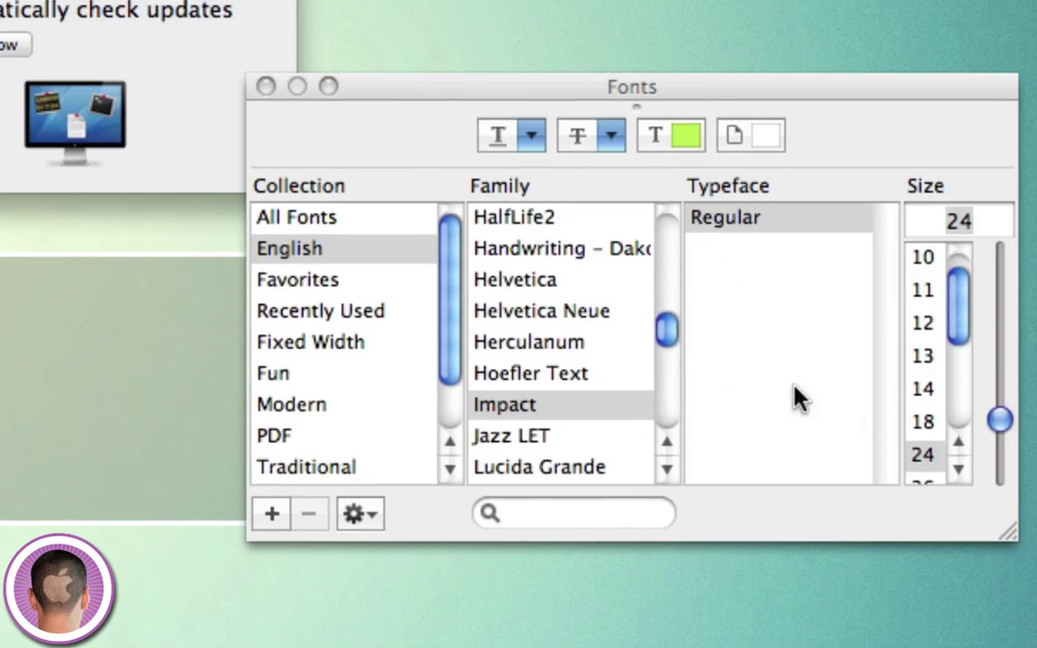
pyautogui.click(266, 86)
# - Shrink the day-number geeklet to a small box and rearrange the month, weekday and day geeklets side by side
pyautogui.moveTo(49, 373); pyautogui.dragTo(677, 419)
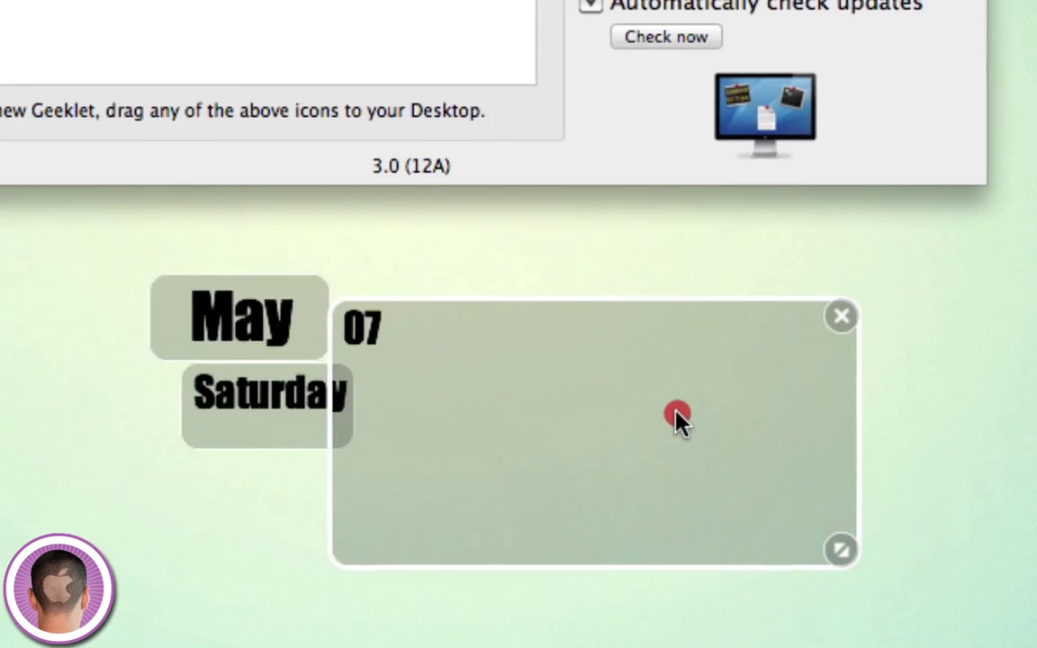
pyautogui.moveTo(268, 342); pyautogui.dragTo(118, 404)
pyautogui.moveTo(190, 410); pyautogui.dragTo(186, 422)
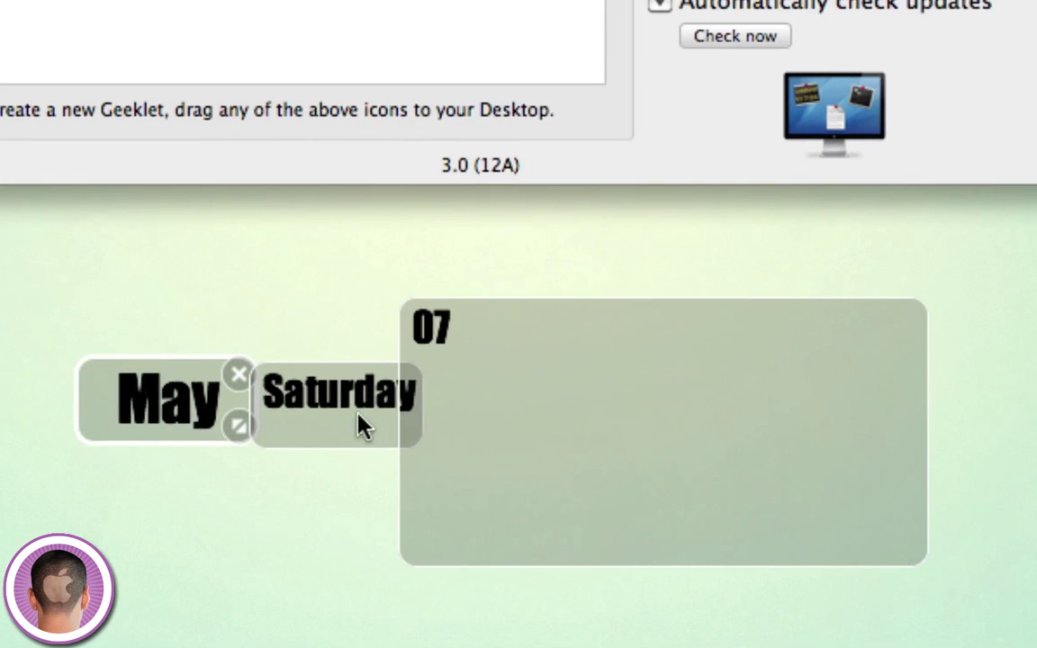
pyautogui.moveTo(360, 423); pyautogui.dragTo(171, 509)
pyautogui.moveTo(428, 506); pyautogui.dragTo(423, 414)
pyautogui.moveTo(910, 468); pyautogui.dragTo(548, 273)
pyautogui.moveTo(430, 232); pyautogui.dragTo(340, 479)
# - Move the month geeklet to the desktop's bottom-right corner, with the weekday geeklet above it and the day-number geeklet to its left
pyautogui.moveTo(234, 388); pyautogui.dragTo(1036, 647)
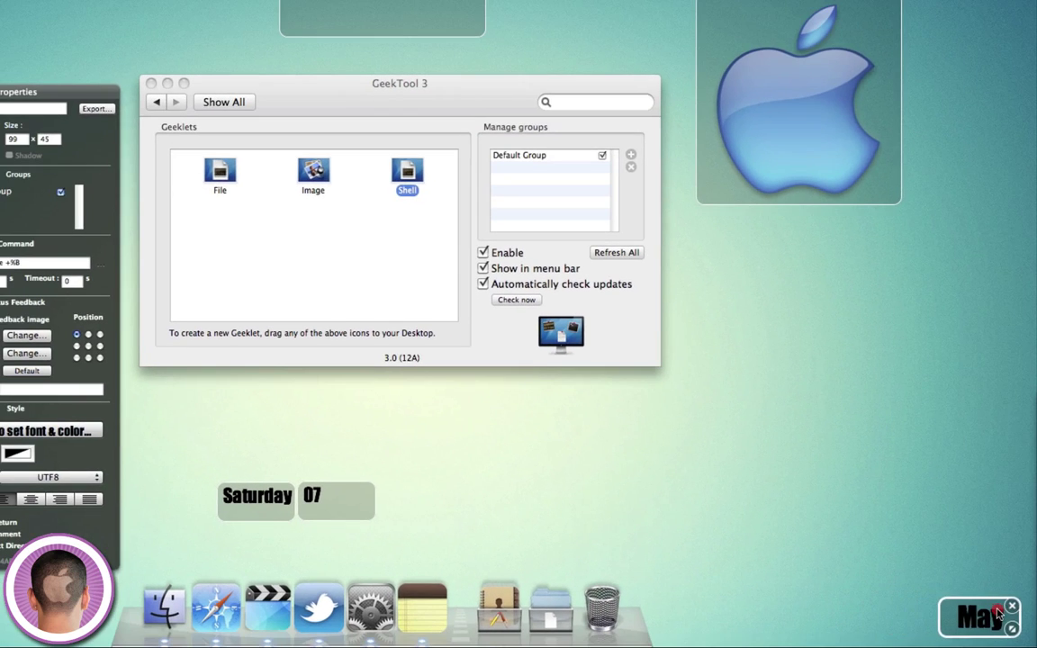
pyautogui.moveTo(999, 614); pyautogui.dragTo(1011, 619)
pyautogui.moveTo(265, 507); pyautogui.dragTo(1002, 582)
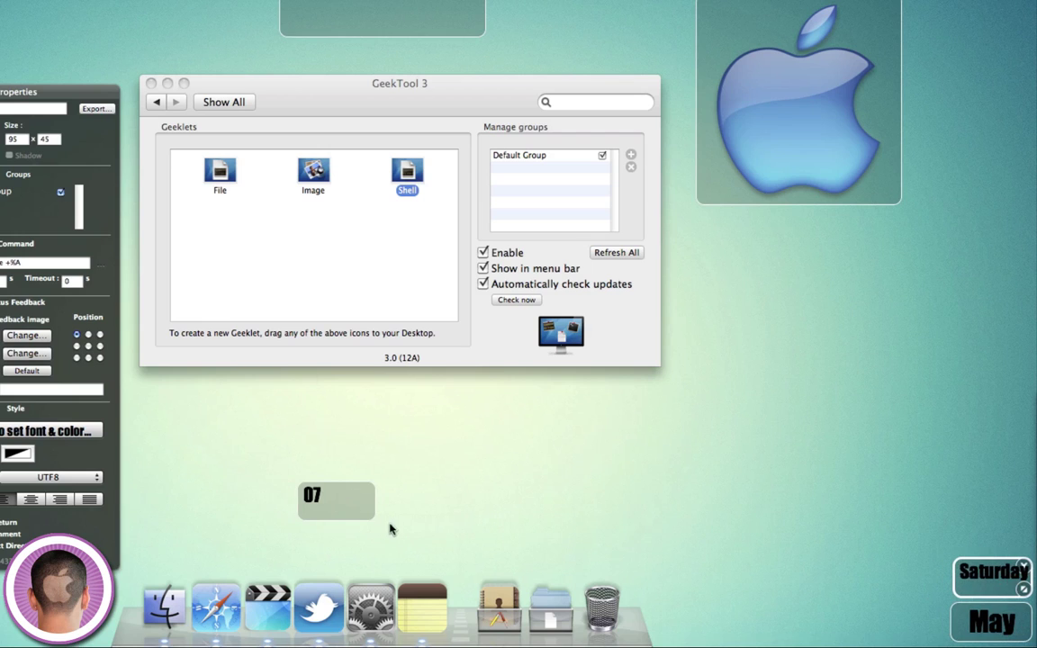
pyautogui.moveTo(369, 511); pyautogui.dragTo(941, 633)
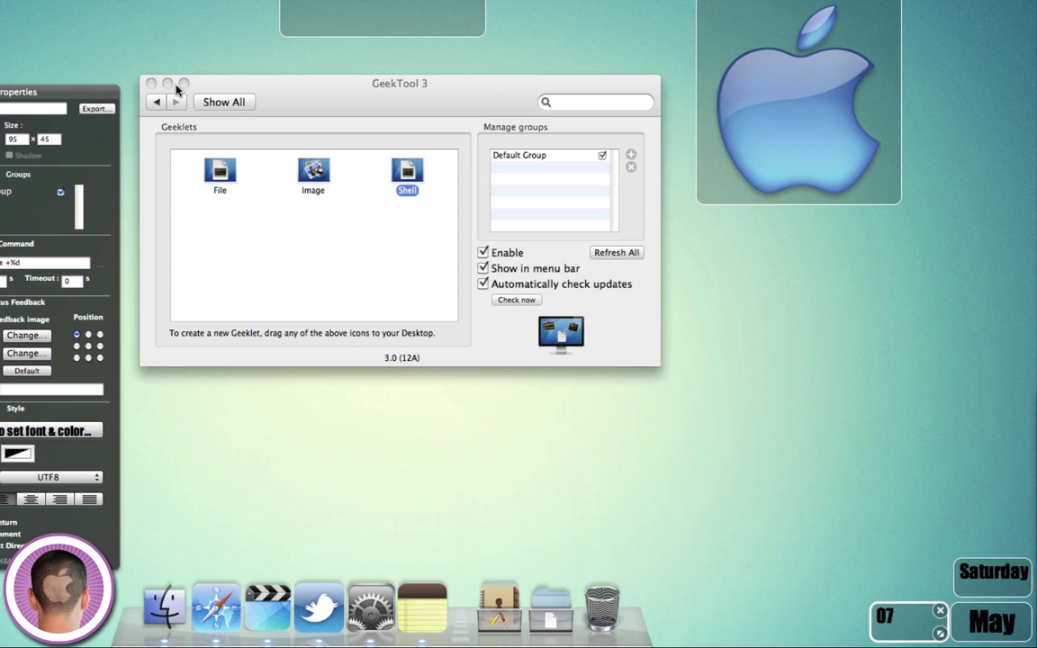
# - Leave the GeekTool preferences and close their window to show the finished desktop
pyautogui.click(223, 102)
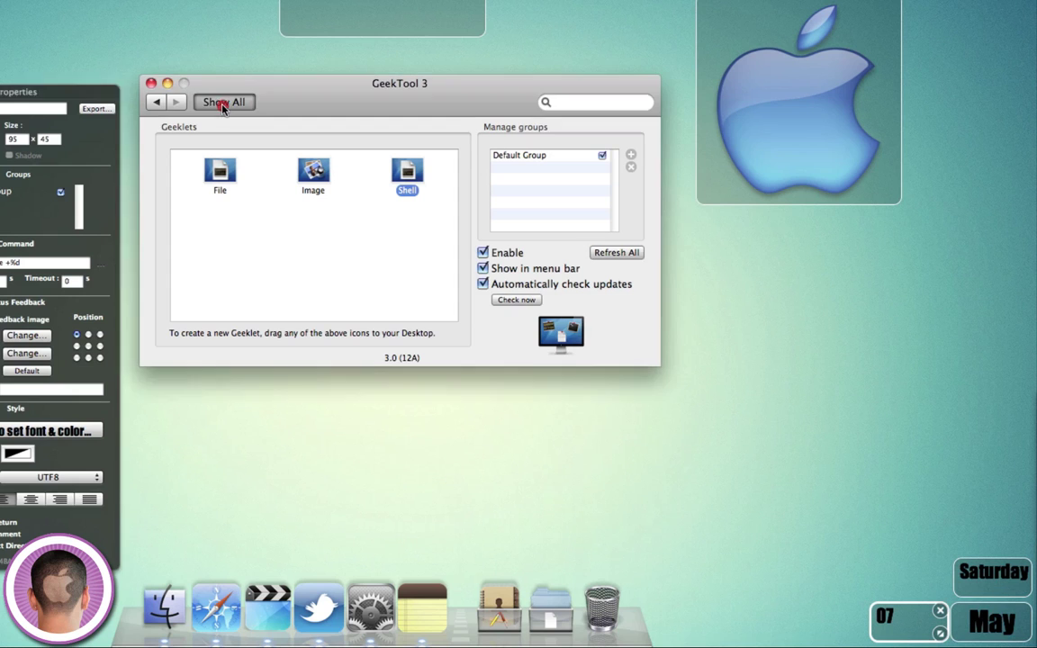
pyautogui.click(144, 79)
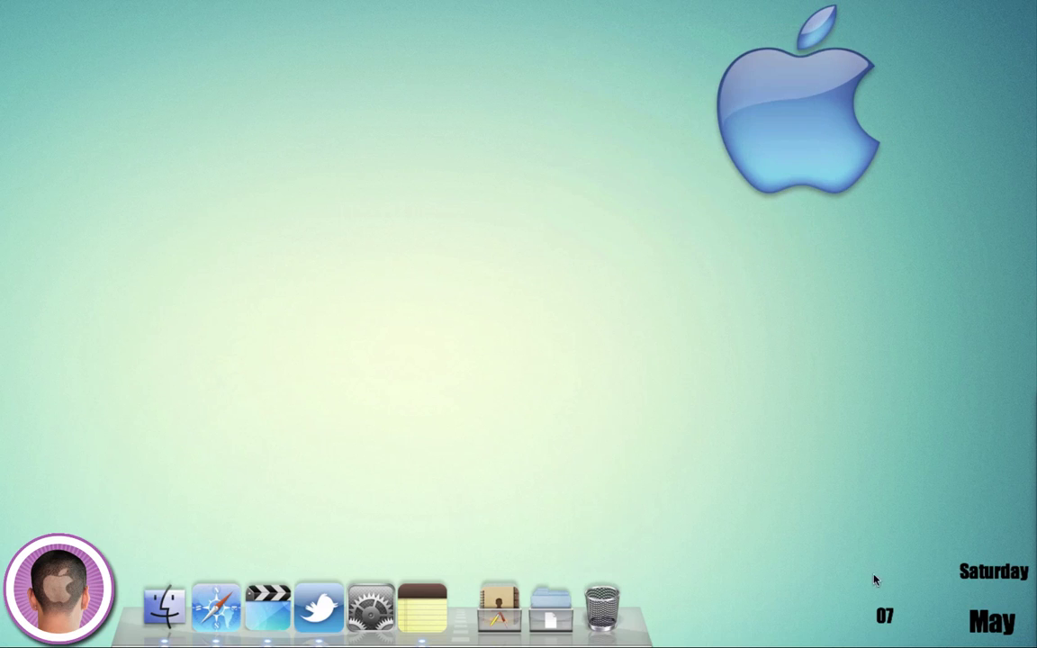
pyautogui.moveTo(865, 481)
pyautogui.mouseDown()
pyautogui.moveTo(907, 565)
pyautogui.moveTo(1024, 590)
pyautogui.moveTo(901, 474)
pyautogui.moveTo(919, 492)
pyautogui.moveTo(914, 486)
pyautogui.mouseUp()
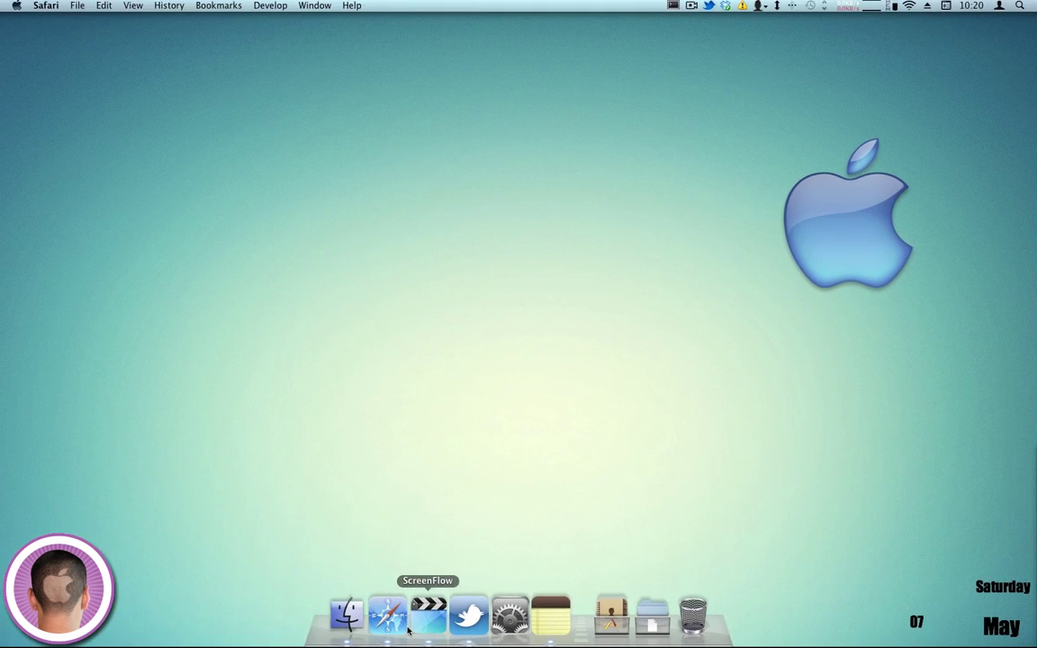
# - Switch to Safari, open the macosxtips.co.uk geeklets repository linked on the GeekTool page, and look through the recent geeklets
pyautogui.click(216, 605)
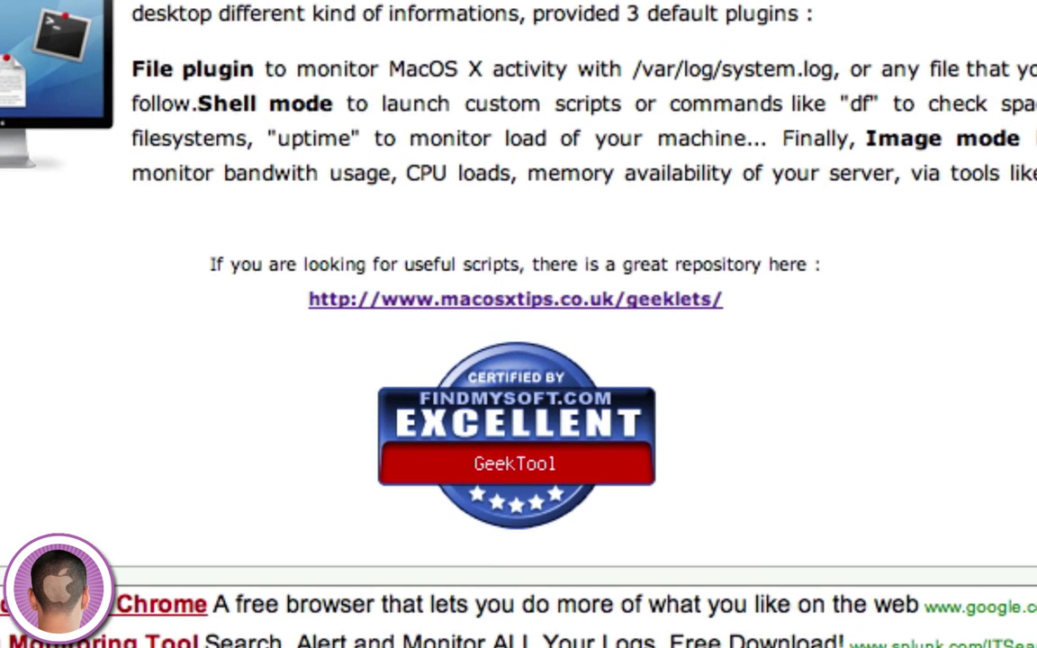
pyautogui.click(516, 299)
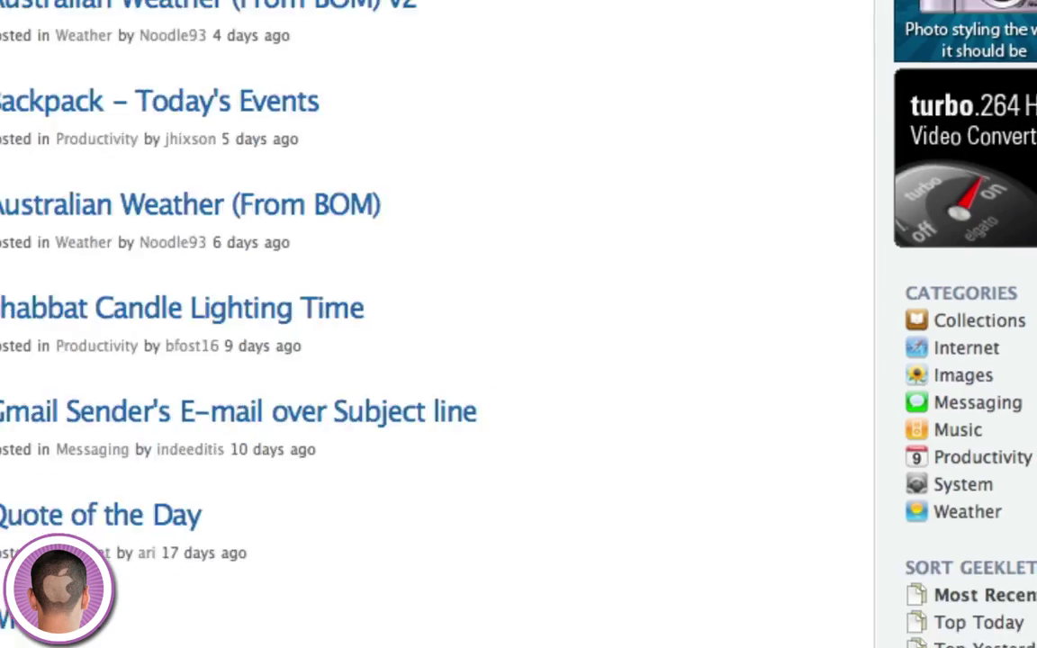
pyautogui.scroll(-10, 202, 417)
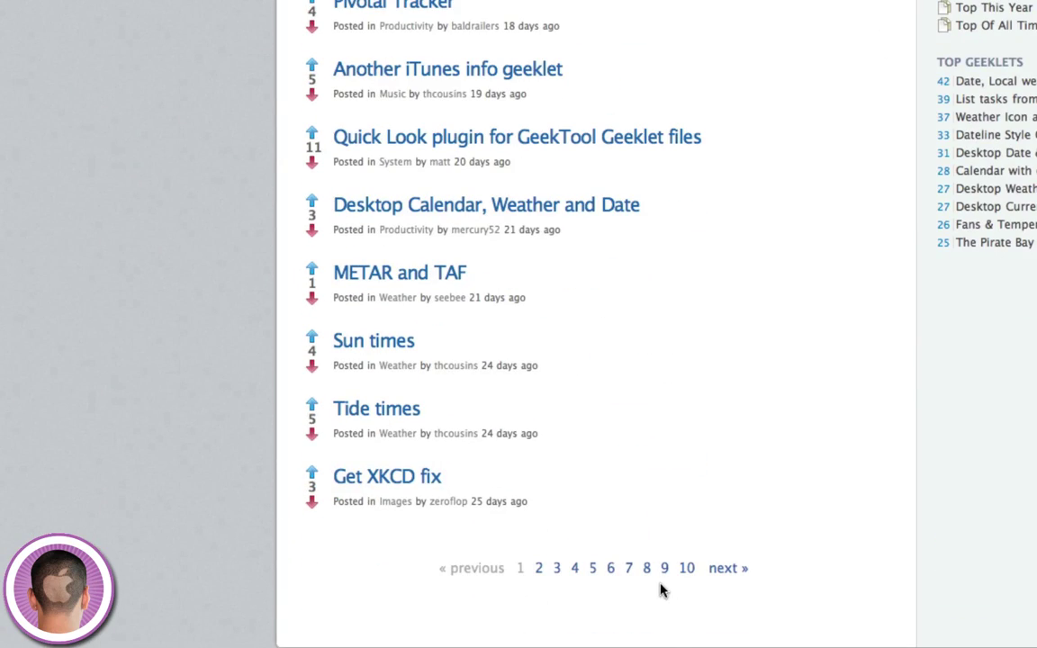
pyautogui.scroll(10, 357, 453)
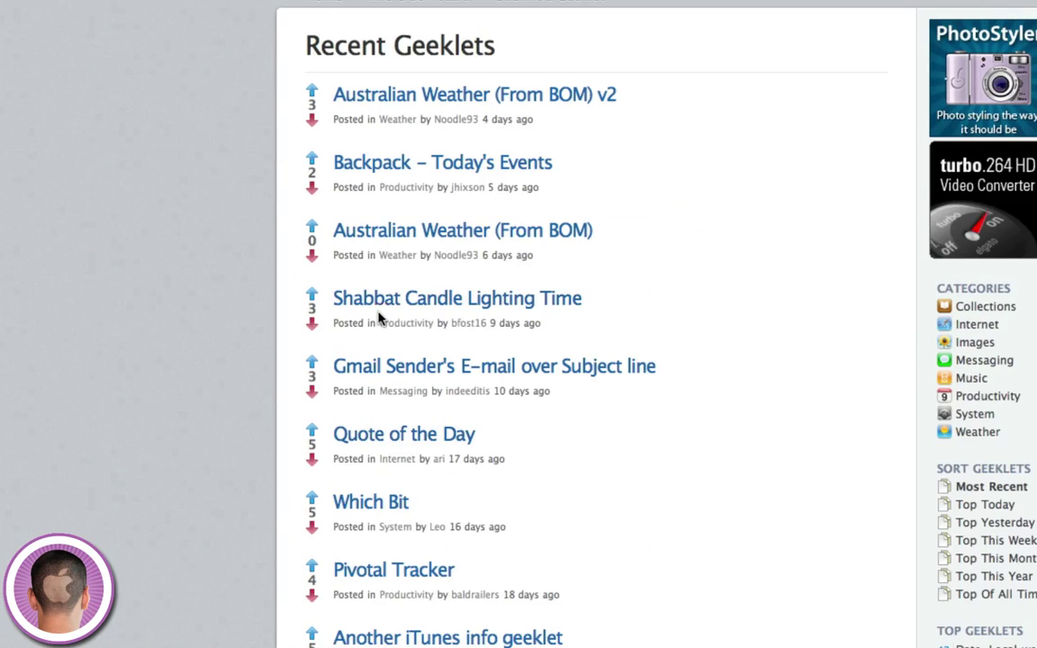
# - View the Quote of the Day geeklet's page with its screenshot and downloadable files, and return to the desktop
pyautogui.scroll(-5, 382, 319)
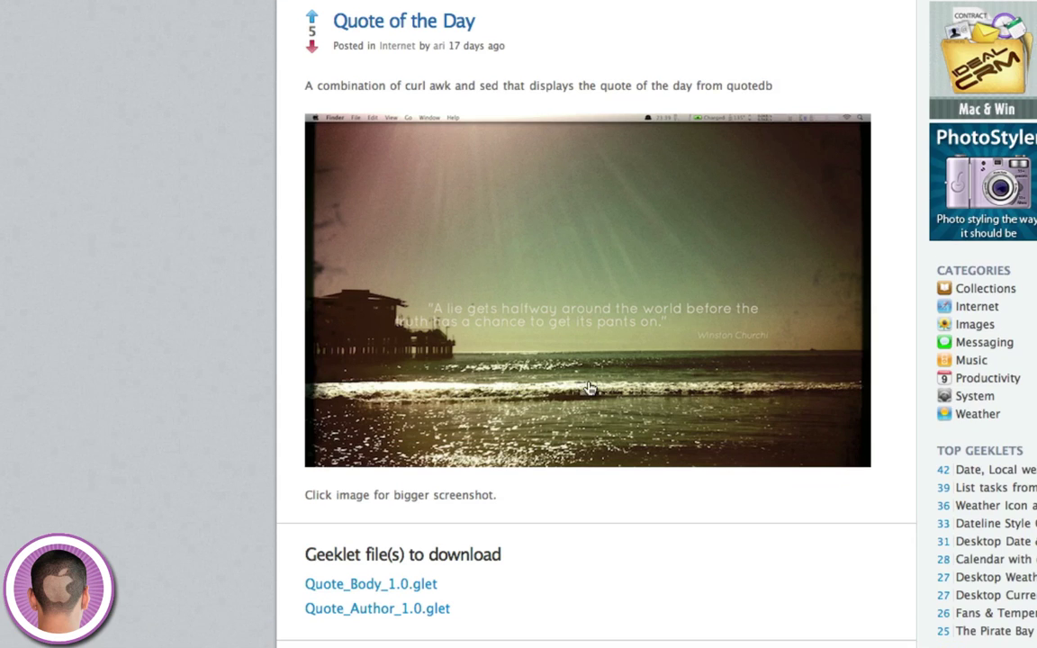
pyautogui.scroll(-5, 488, 500)
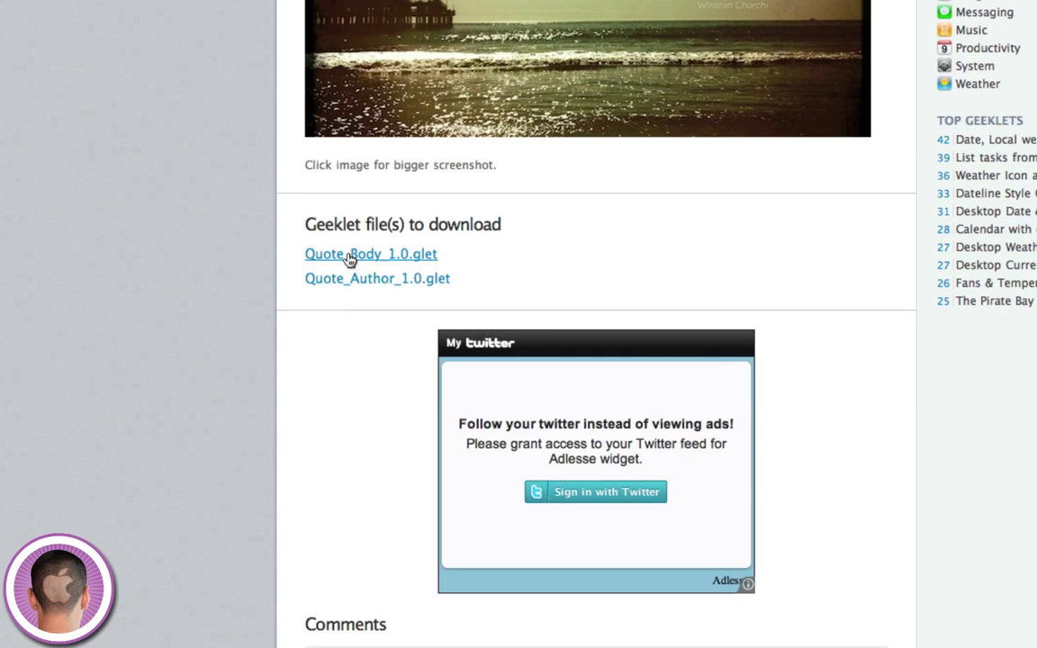
pyautogui.scroll(5, 306, 261)
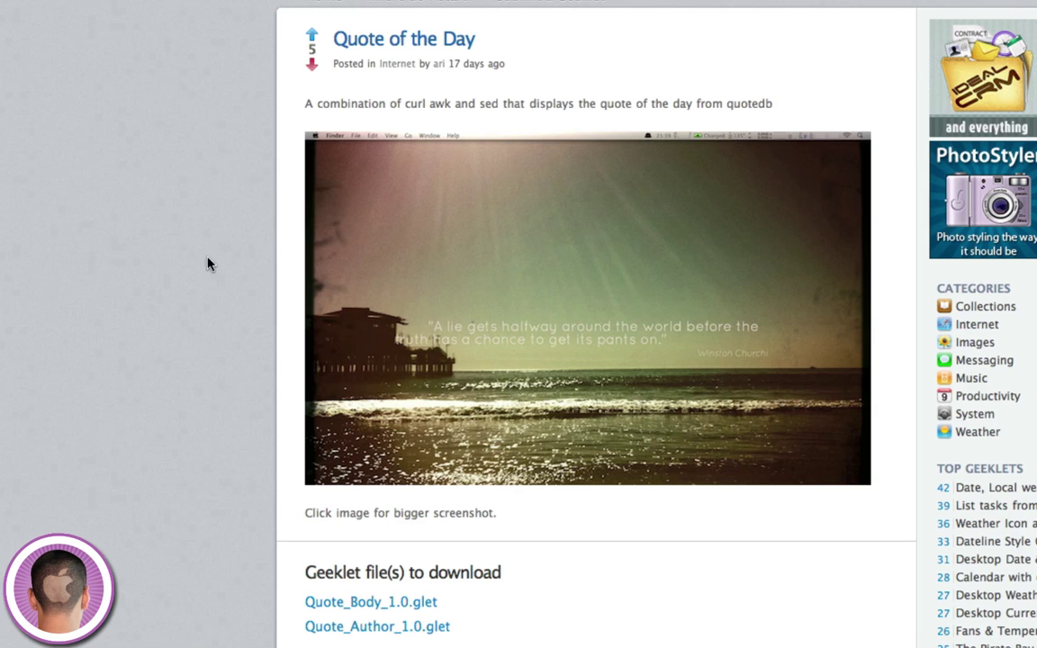
pyautogui.press('super+bracketleft')
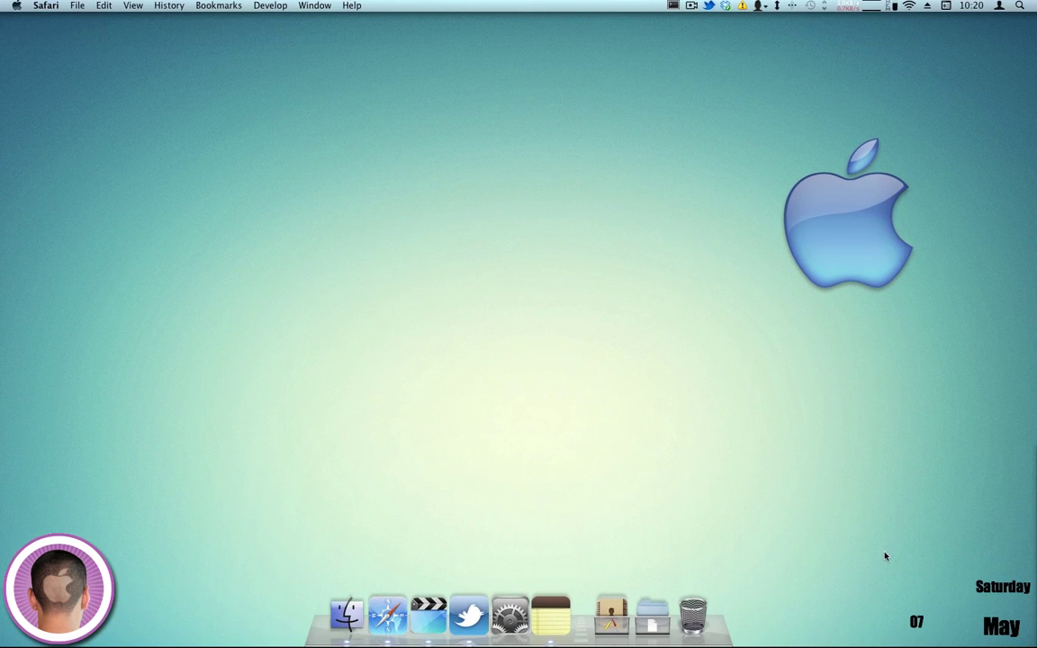
pyautogui.moveTo(885, 557); pyautogui.dragTo(971, 596)
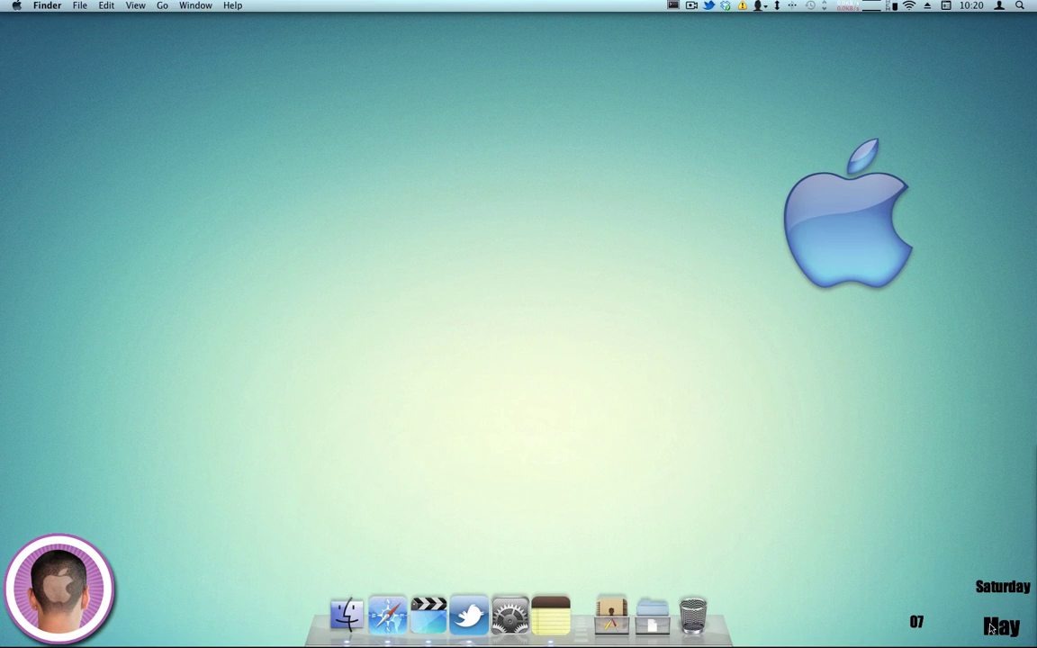